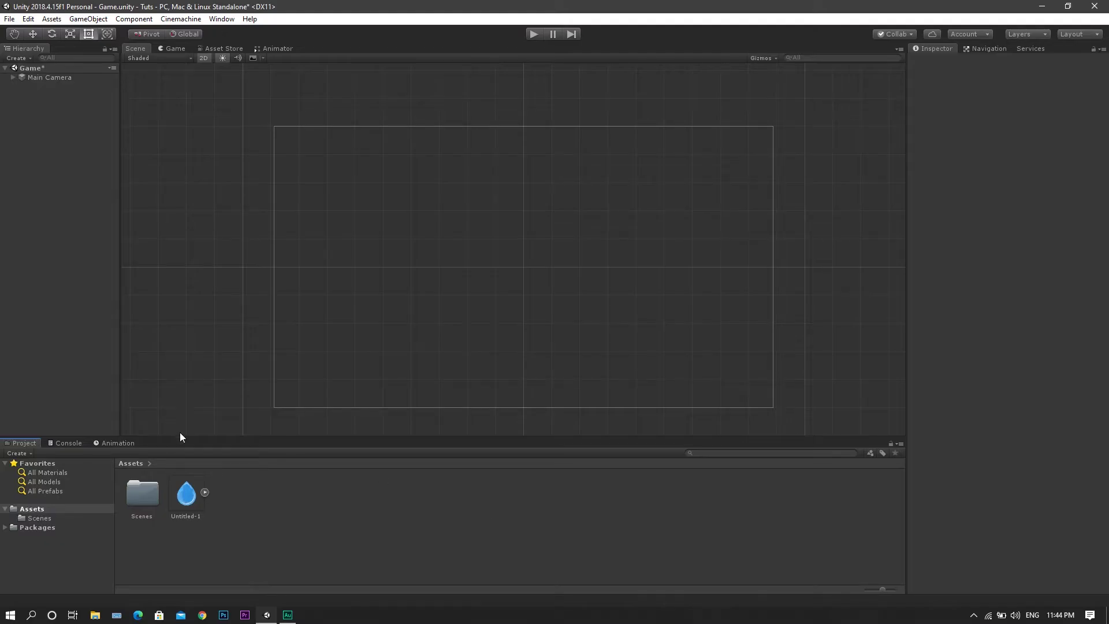
Add a new Particle System to the scene from the Hierarchy's Effects menu
{"action": "right_click", "coordinate": [67, 178]}
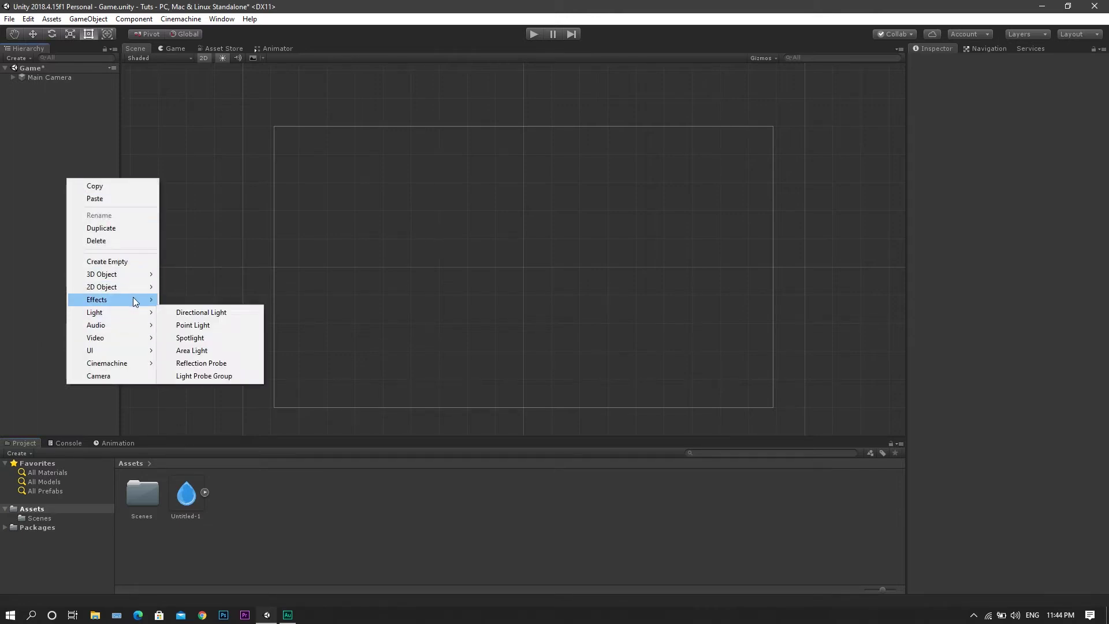
{"action": "mouse_move", "coordinate": [133, 299]}
{"action": "left_click", "coordinate": [206, 297]}
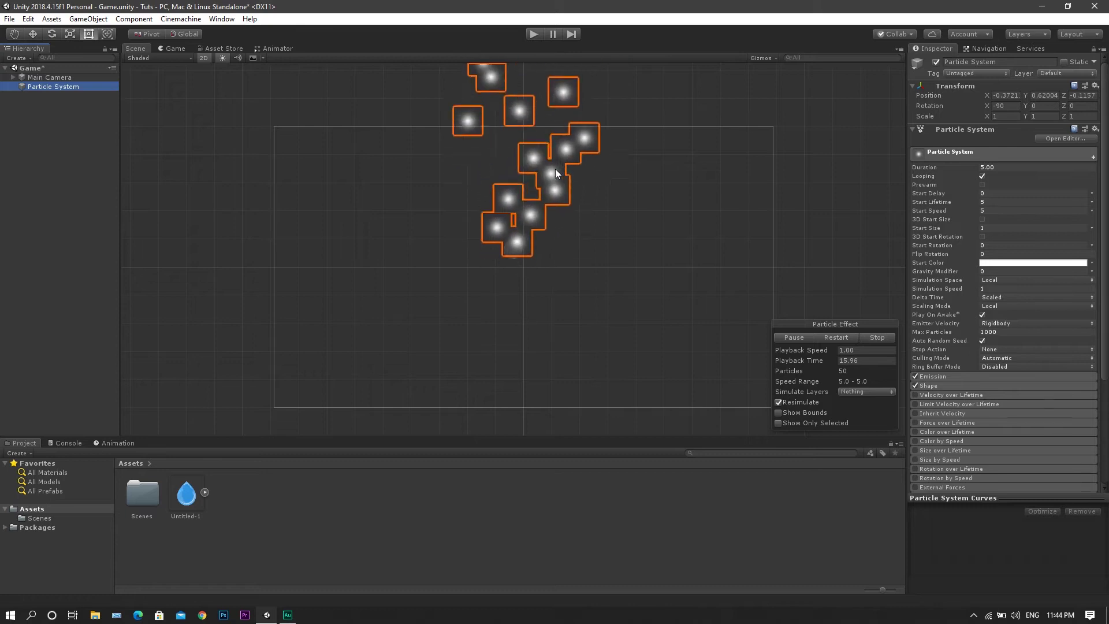
Set the Renderer module's material to Sprites-Default
{"action": "scroll", "coordinate": [1028, 282], "scroll_direction": "down", "scroll_amount": 5}
{"action": "left_click", "coordinate": [959, 424]}
{"action": "scroll", "coordinate": [951, 353], "scroll_direction": "down", "scroll_amount": 3}
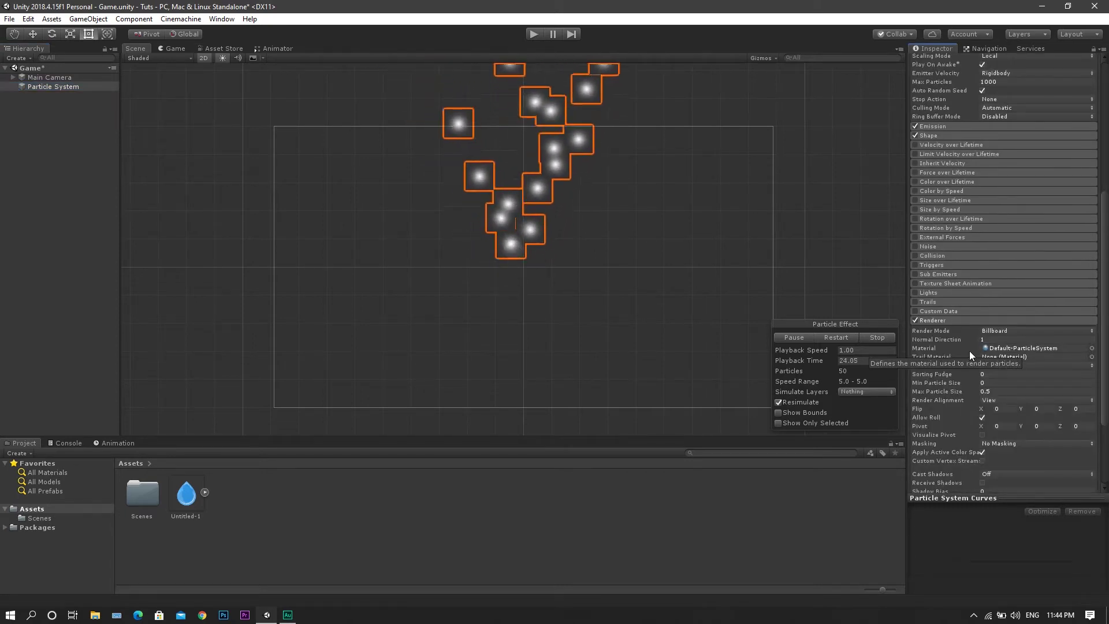
{"action": "left_click", "coordinate": [1091, 349]}
{"action": "scroll", "coordinate": [224, 212], "scroll_direction": "down", "scroll_amount": 2}
{"action": "left_click", "coordinate": [247, 214]}
{"action": "left_click", "coordinate": [301, 60]}
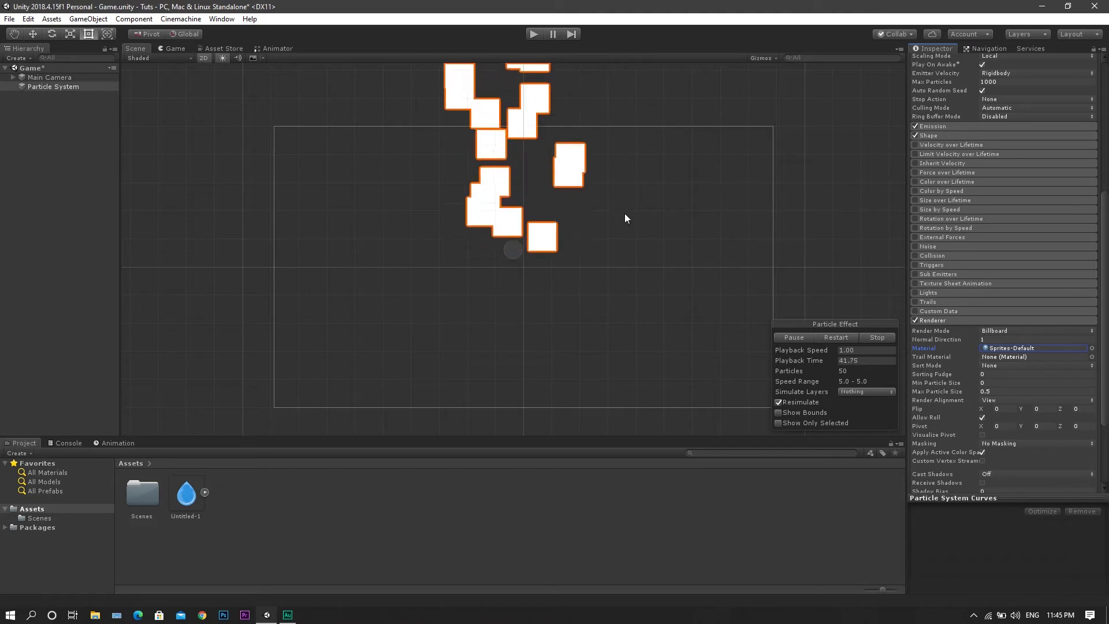
Enable Texture Sheet Animation in Sprites mode using the Untitled-1 raindrop sprite
{"action": "left_click", "coordinate": [971, 284]}
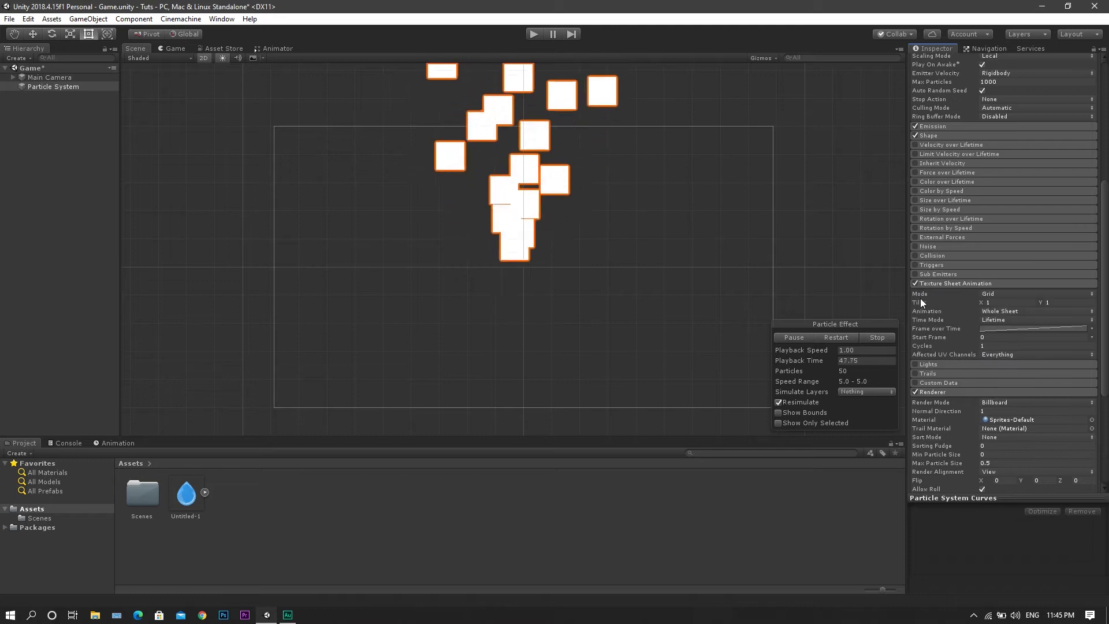
{"action": "left_click", "coordinate": [1007, 293]}
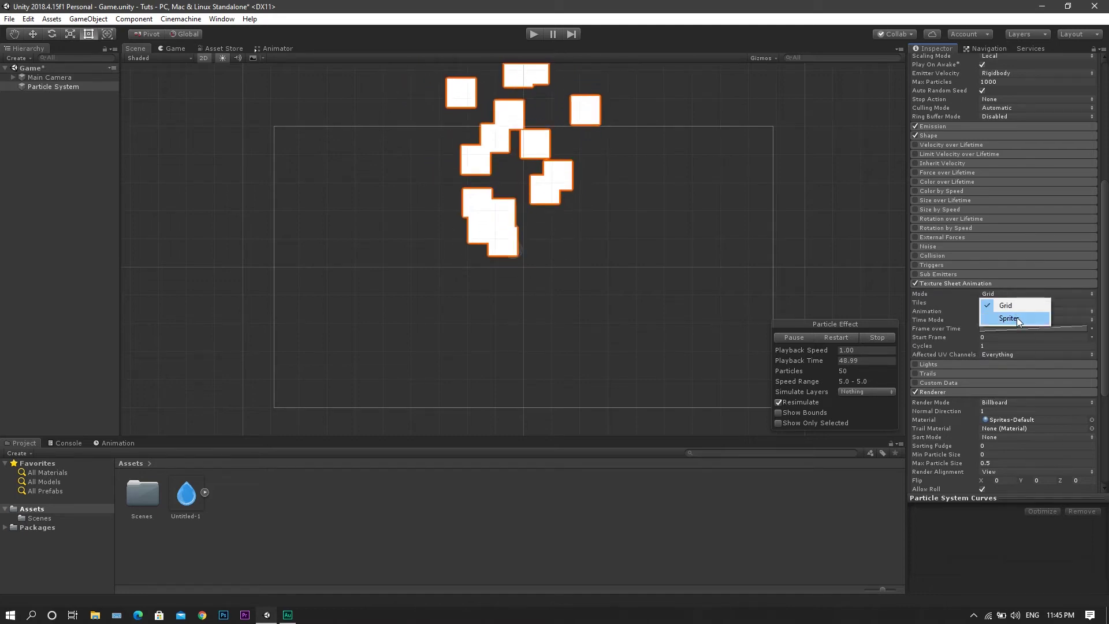
{"action": "left_click", "coordinate": [1017, 317]}
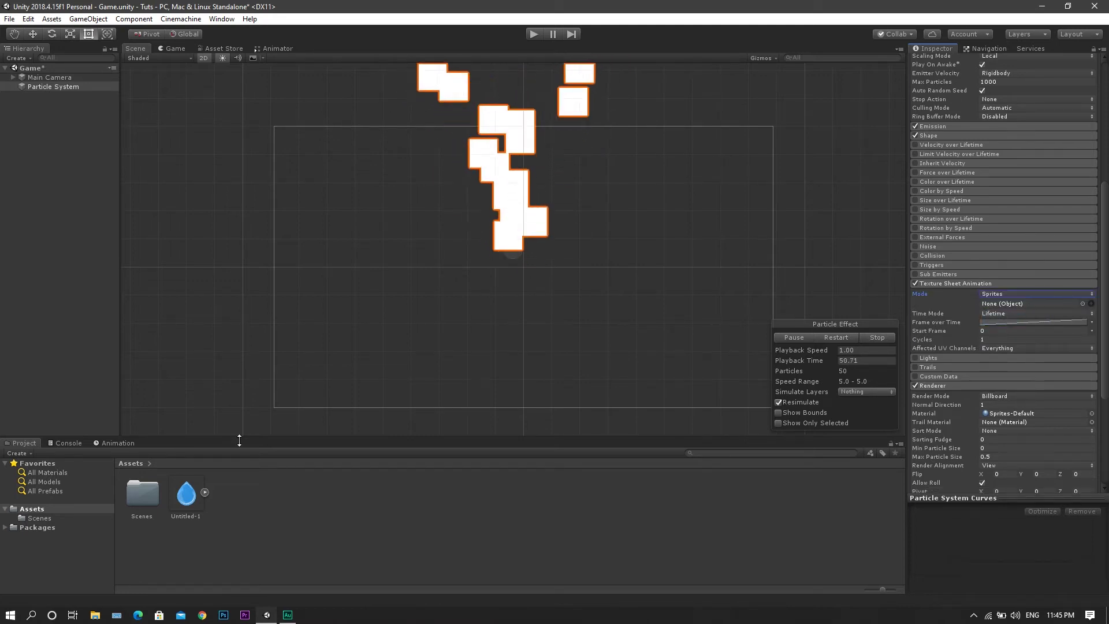
{"action": "left_click_drag", "start_coordinate": [186, 494], "coordinate": [1021, 306]}
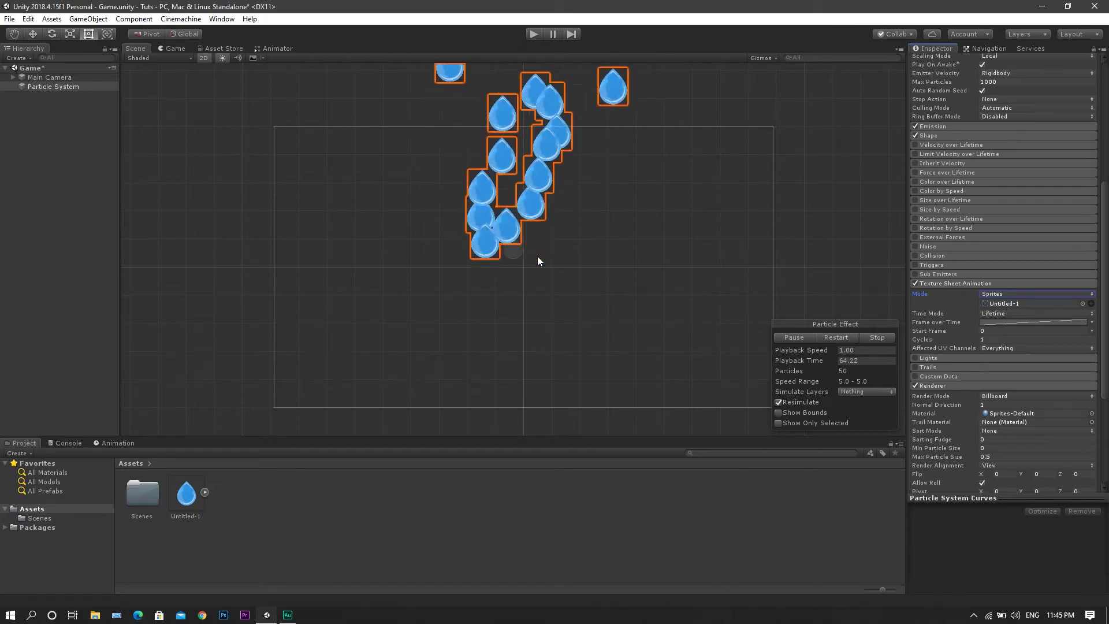
{"action": "scroll", "coordinate": [1039, 243], "scroll_direction": "up", "scroll_amount": 5}
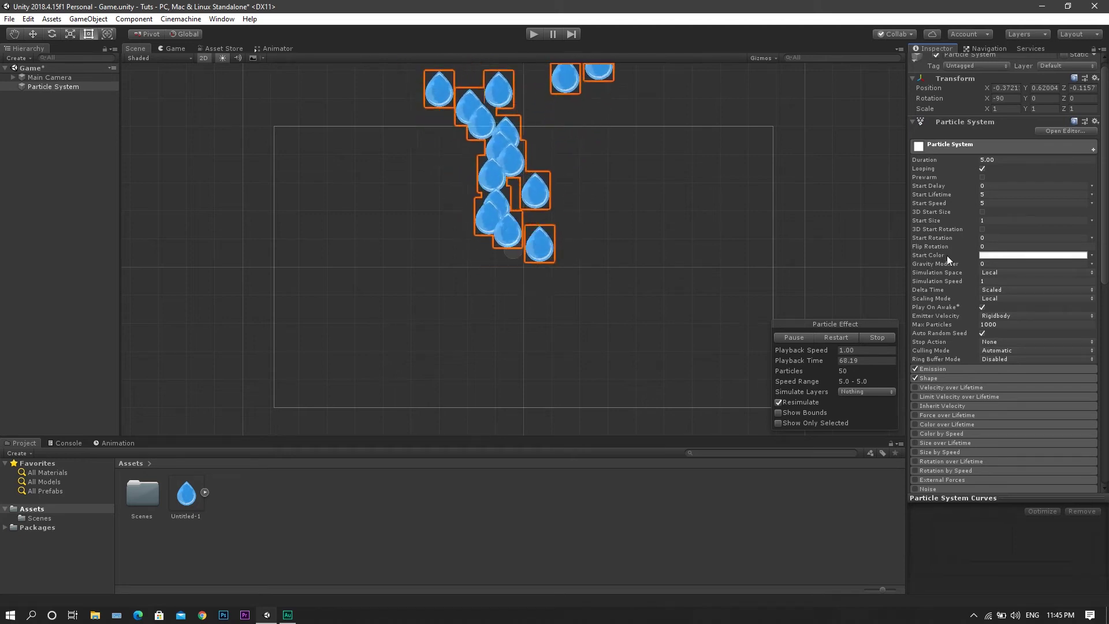
Make Start Color random between two colors, with the second set to grey 666666
{"action": "left_click", "coordinate": [1092, 255]}
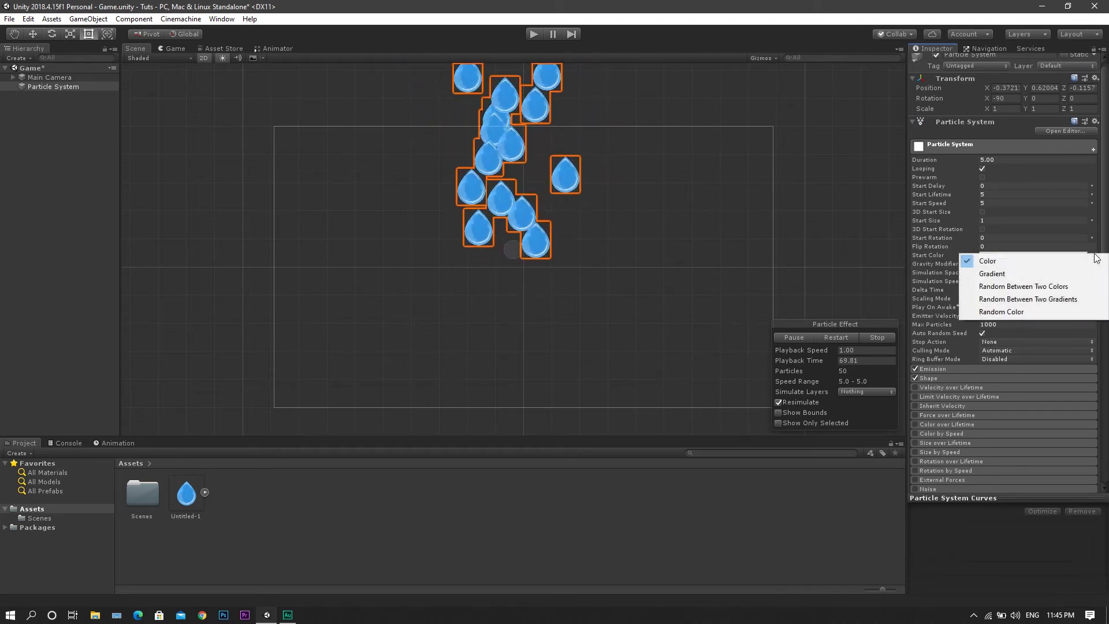
{"action": "left_click", "coordinate": [1094, 287]}
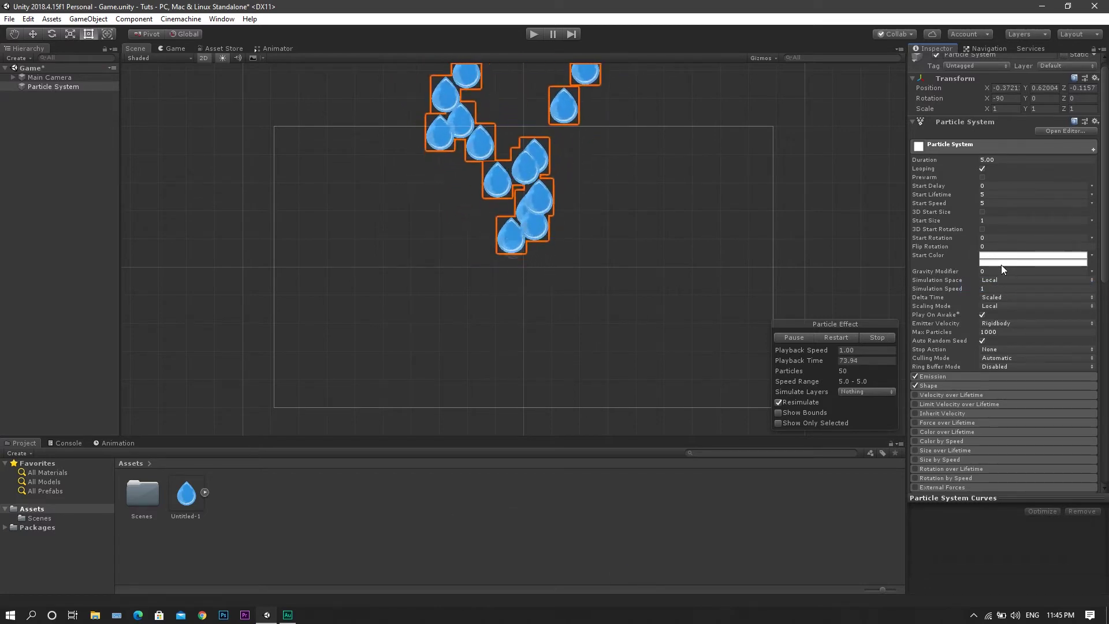
{"action": "left_click", "coordinate": [1001, 263]}
{"action": "left_click_drag", "start_coordinate": [959, 298], "coordinate": [930, 311]}
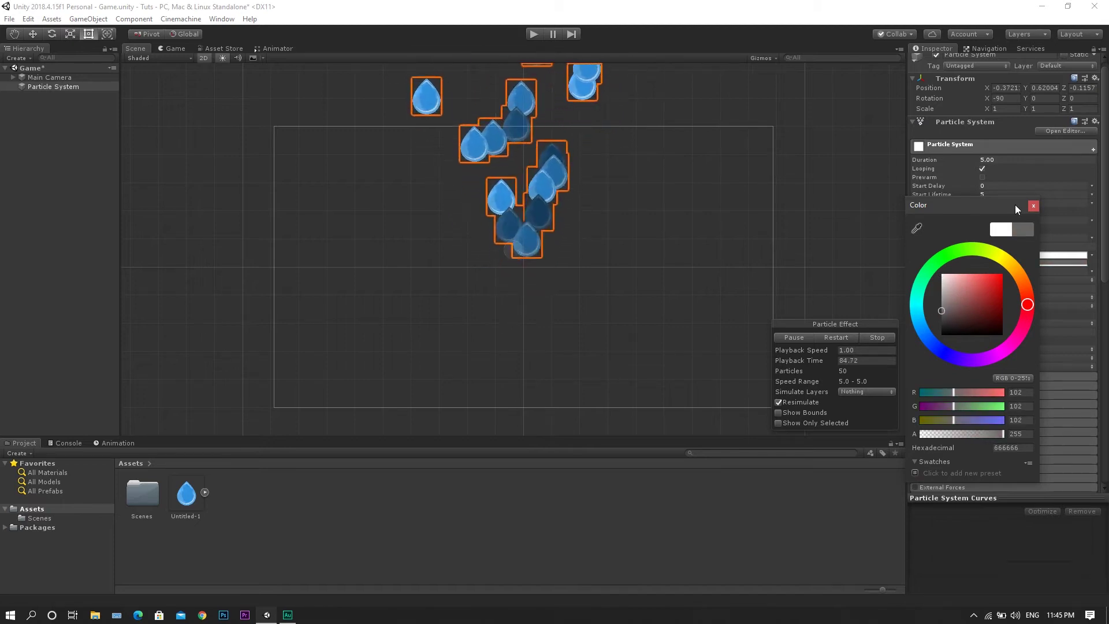
{"action": "left_click", "coordinate": [1033, 206]}
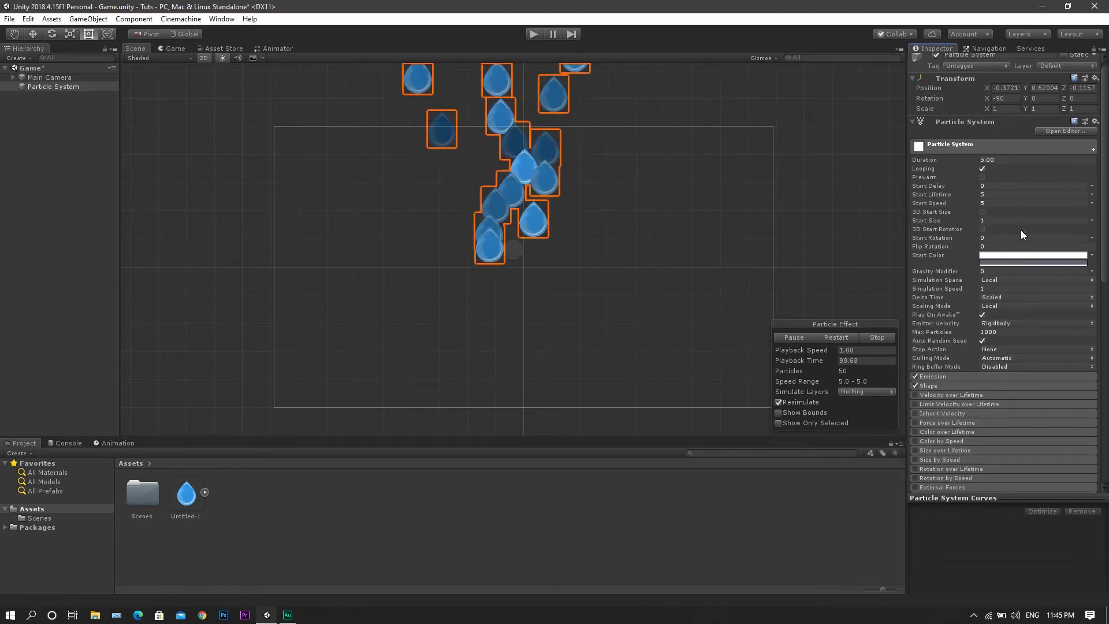
Set Start Size to random between two constants, 0.3 and 0.6
{"action": "left_click", "coordinate": [1091, 221]}
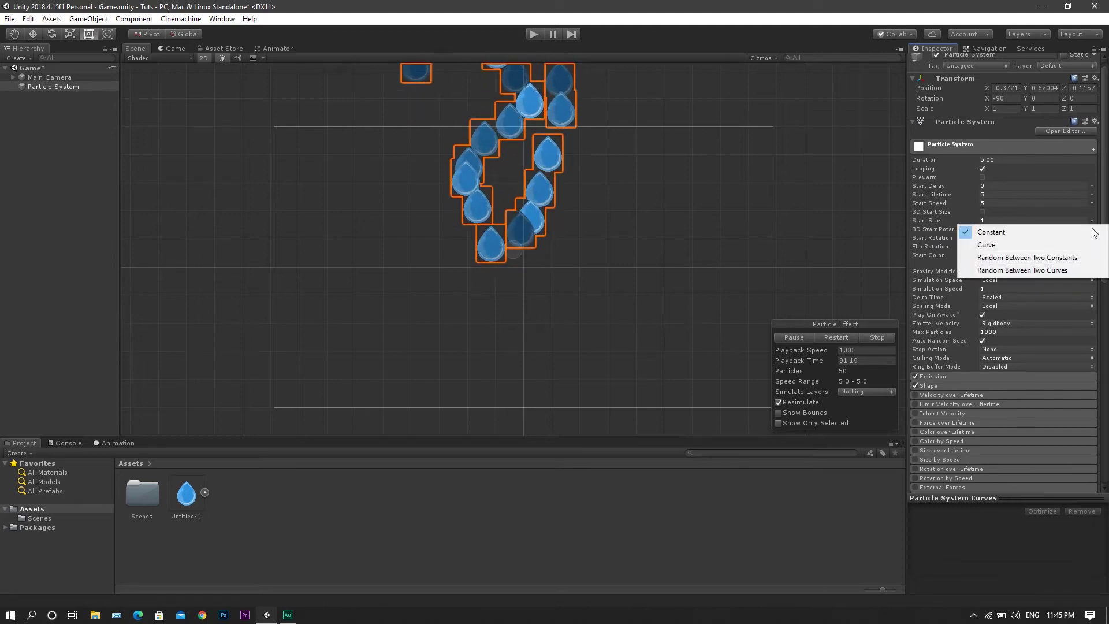
{"action": "left_click", "coordinate": [1097, 258]}
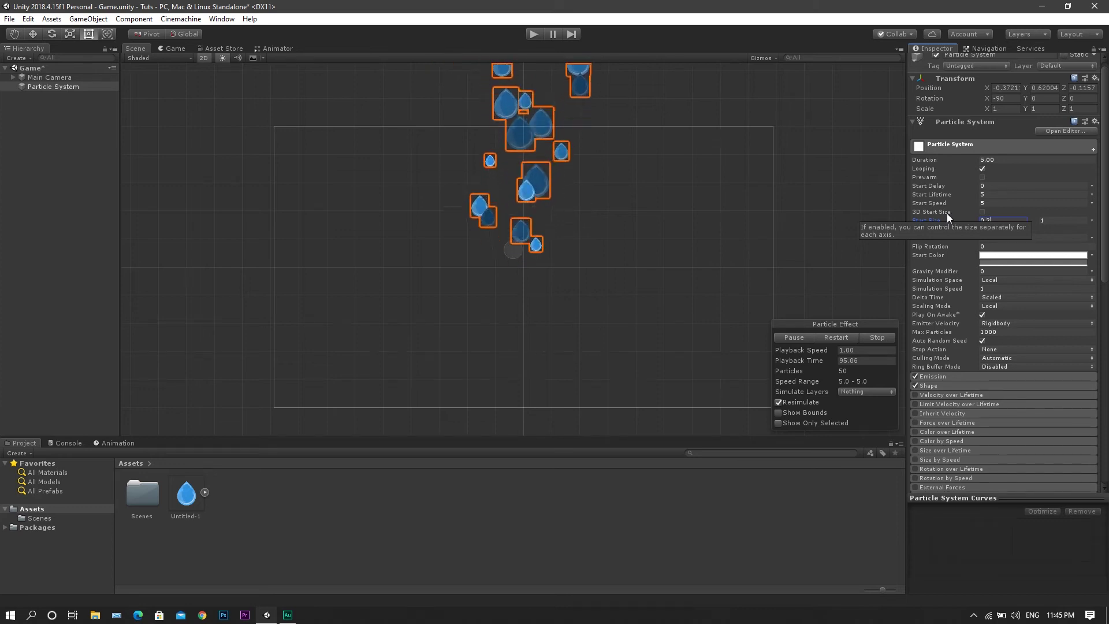
{"action": "type", "text": ".3"}
{"action": "key", "text": "Tab"}
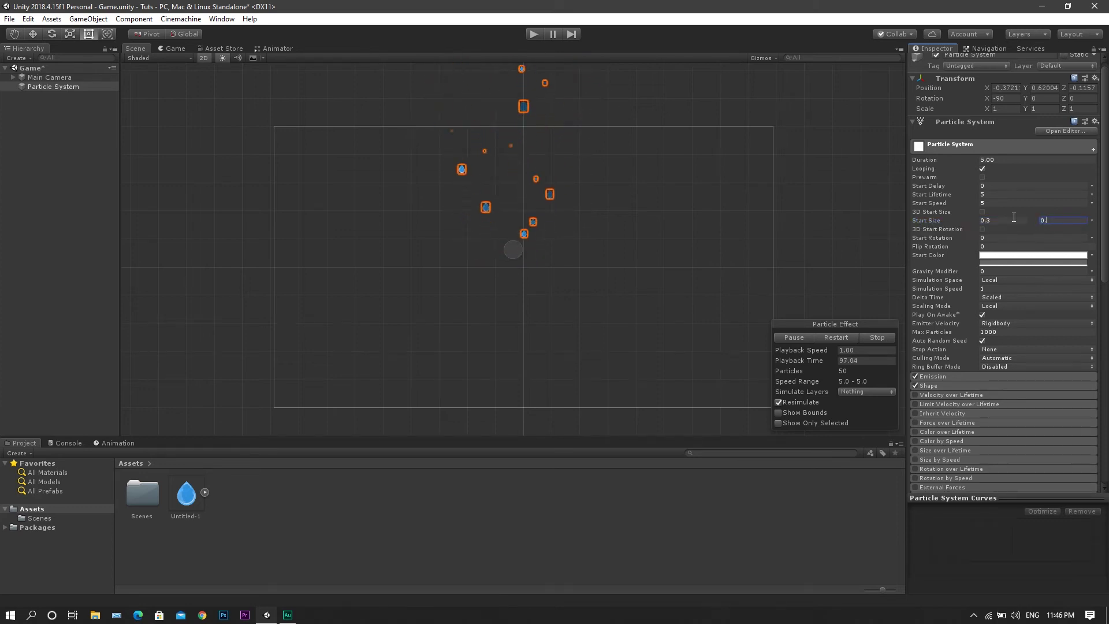
{"action": "key", "text": "Return"}
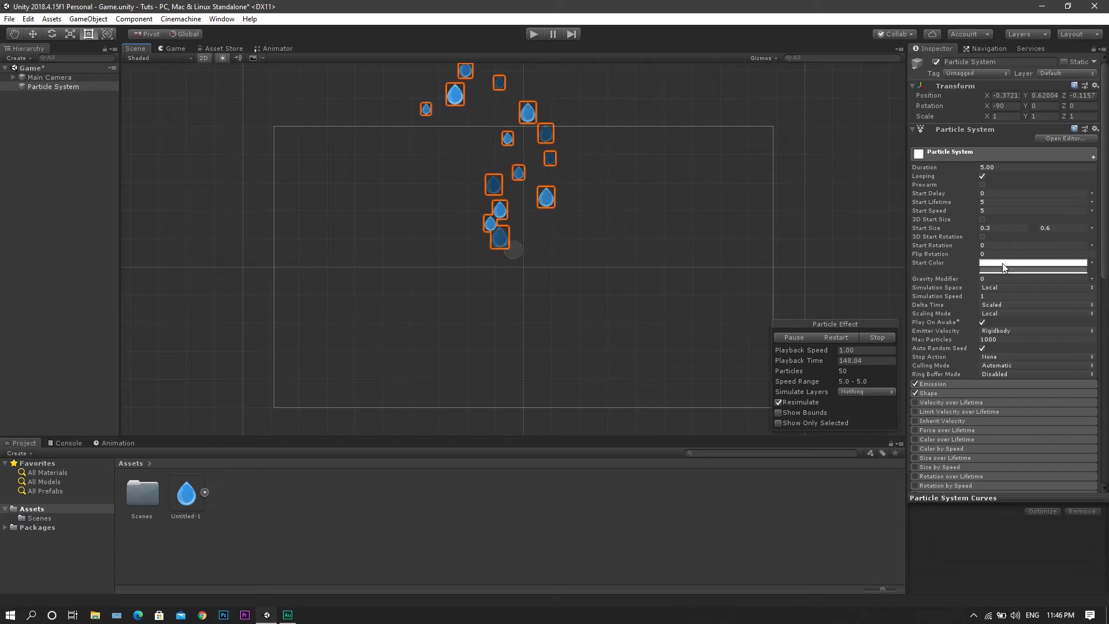
{"action": "left_click", "coordinate": [1092, 211]}
Make Start Speed random between 2 and 5 and set Duration to 7
{"action": "left_click", "coordinate": [1088, 249]}
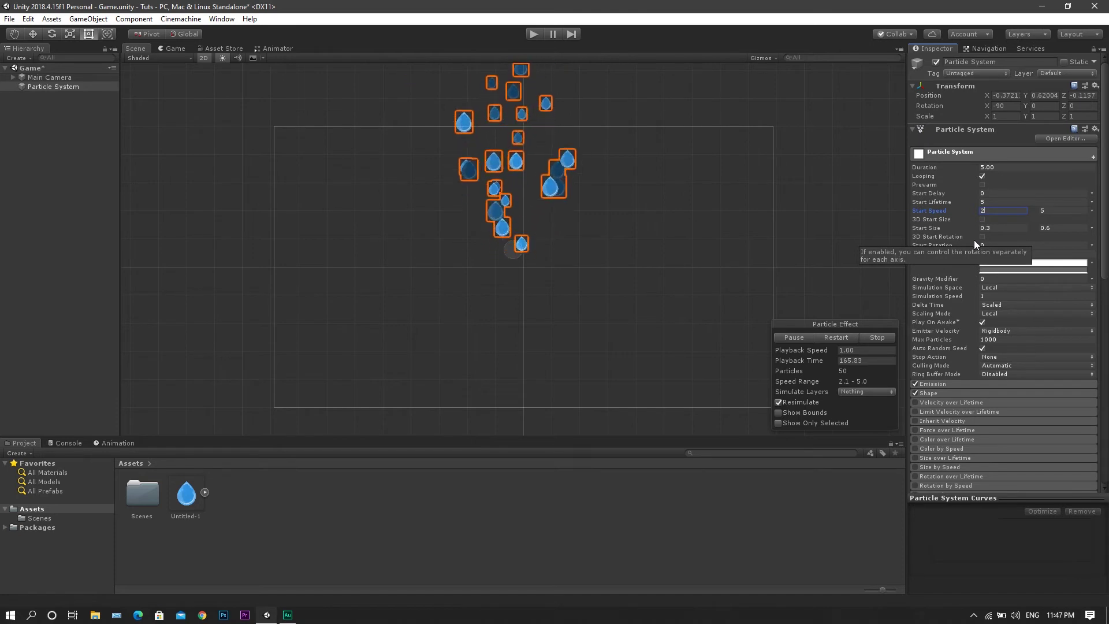
{"action": "left_click", "coordinate": [1014, 166]}
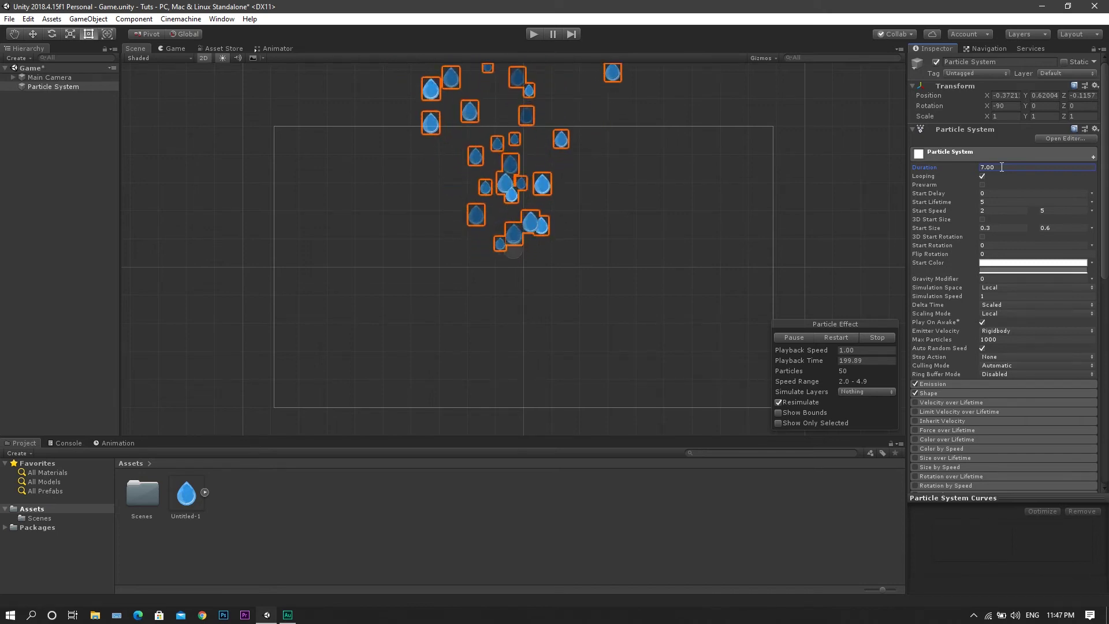
{"action": "left_click", "coordinate": [939, 393]}
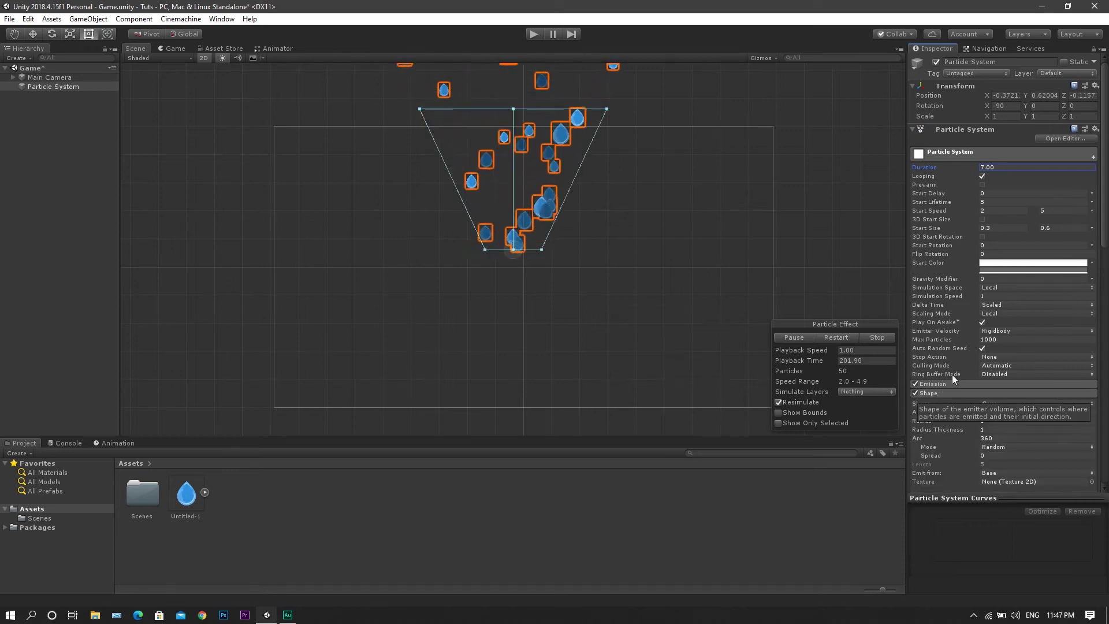
Change the emitter Shape to Edge with Scale X 9.78 and Rotation X -90
{"action": "scroll", "coordinate": [952, 374], "scroll_direction": "down", "scroll_amount": 3}
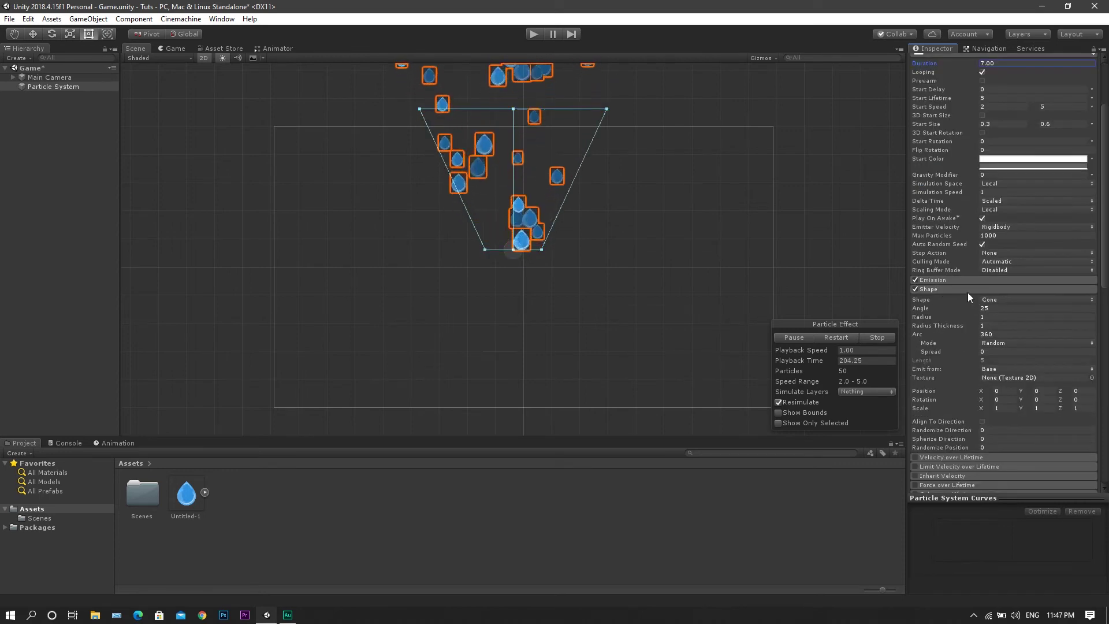
{"action": "left_click", "coordinate": [1053, 299]}
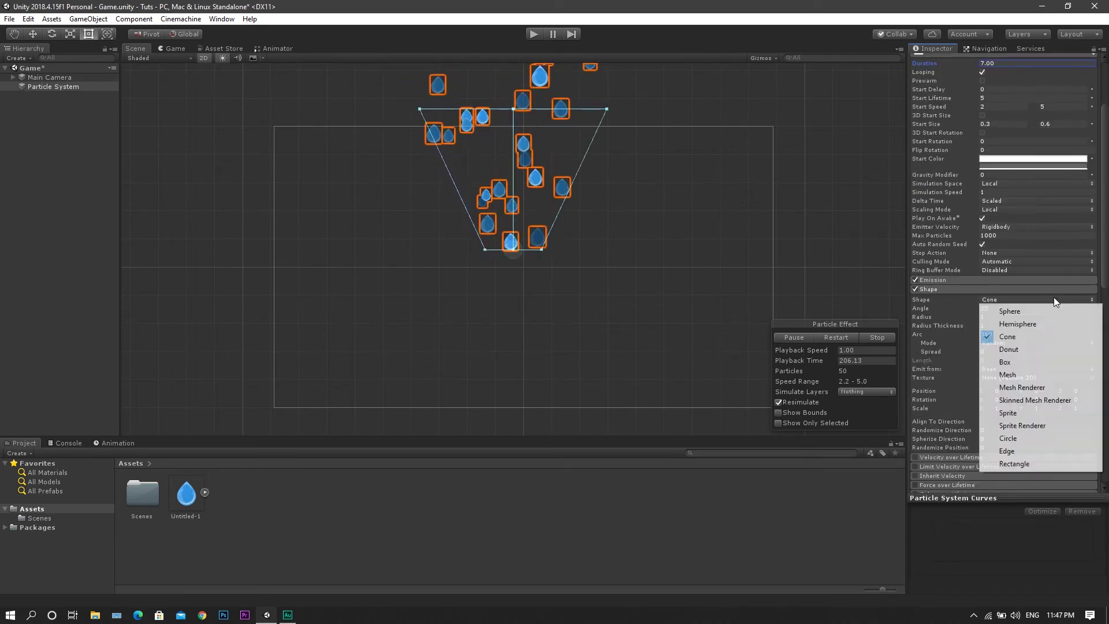
{"action": "left_click", "coordinate": [1031, 450]}
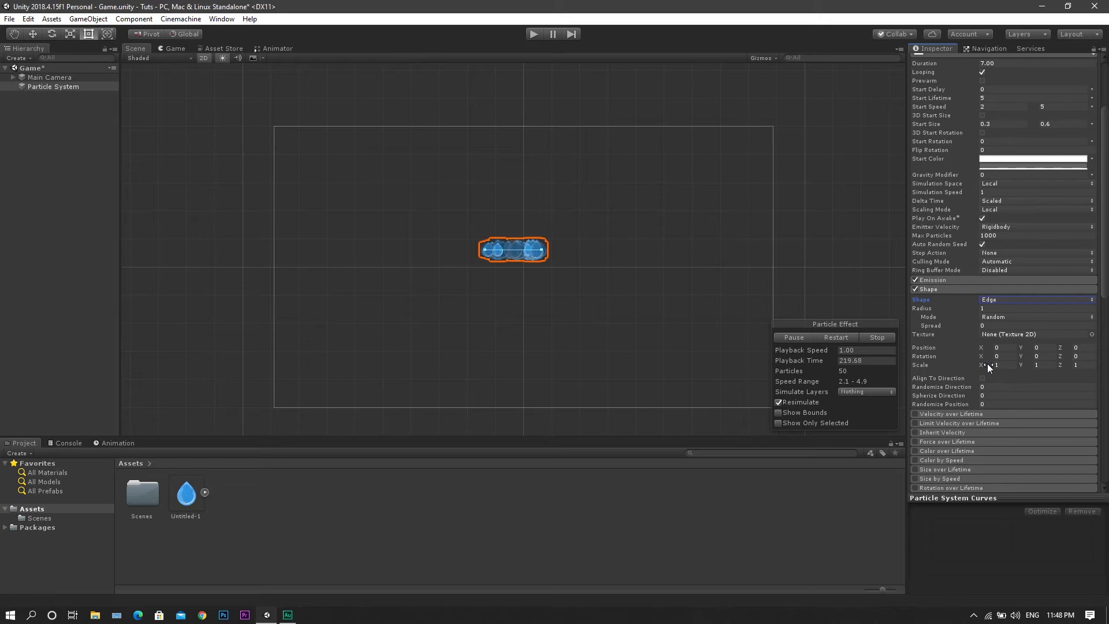
{"action": "left_click_drag", "start_coordinate": [980, 364], "coordinate": [995, 362]}
{"action": "left_click_drag", "start_coordinate": [1066, 351], "coordinate": [57, 328]}
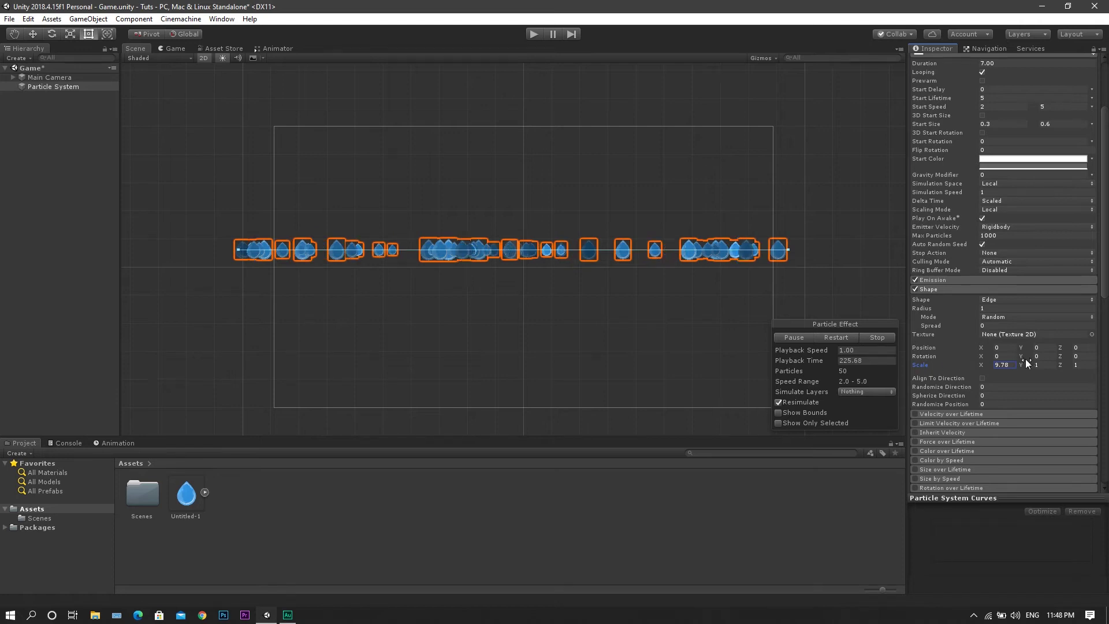
{"action": "left_click", "coordinate": [1004, 356]}
{"action": "type", "text": "-9"}
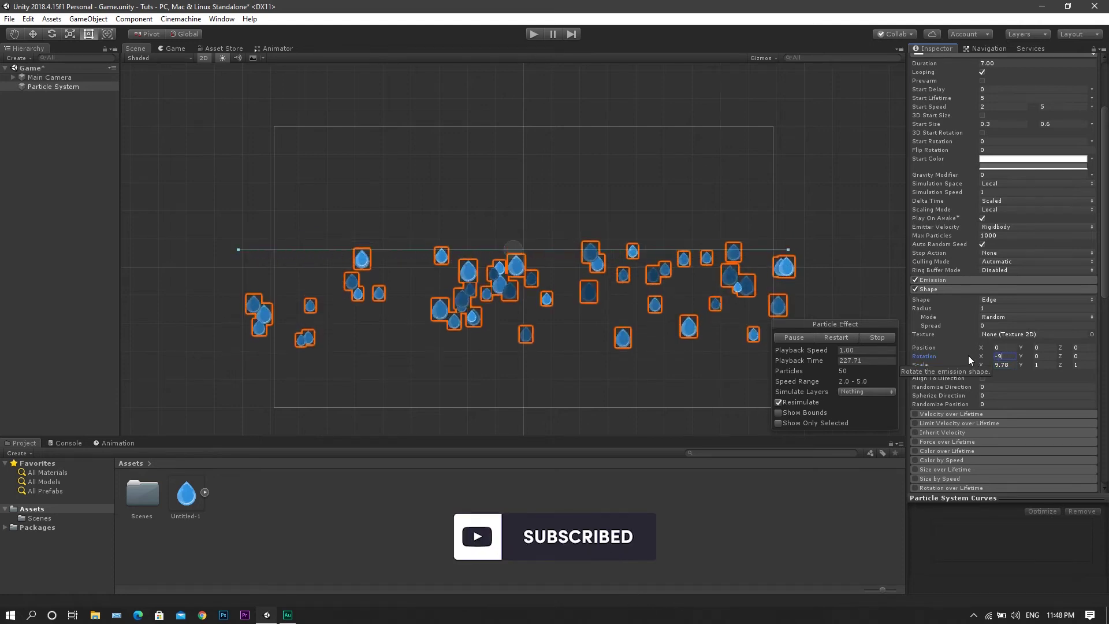
{"action": "type", "text": "0"}
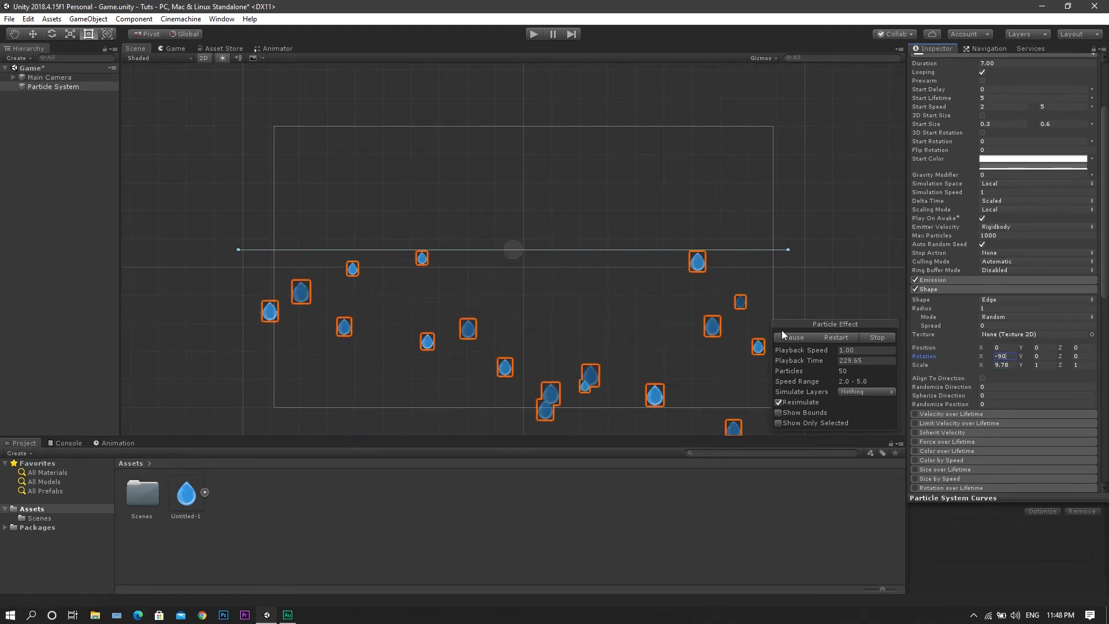
Raise the particle system to Position Y 5.94, just above the camera frame
{"action": "scroll", "coordinate": [667, 299], "scroll_direction": "up", "scroll_amount": 2}
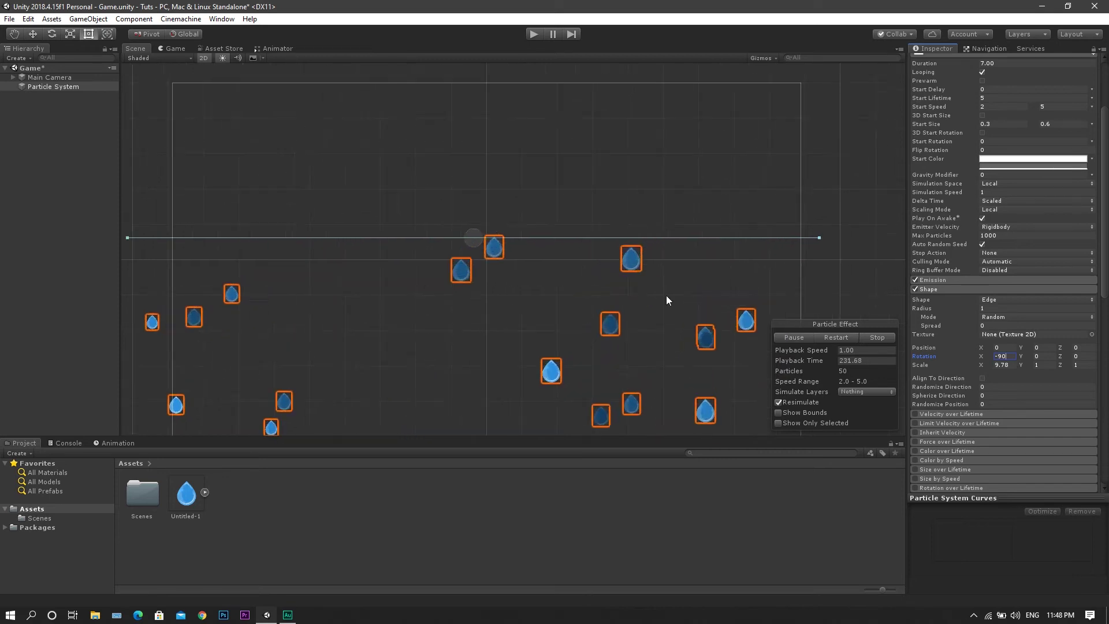
{"action": "scroll", "coordinate": [670, 301], "scroll_direction": "down", "scroll_amount": 3}
{"action": "scroll", "coordinate": [1056, 237], "scroll_direction": "up", "scroll_amount": 4}
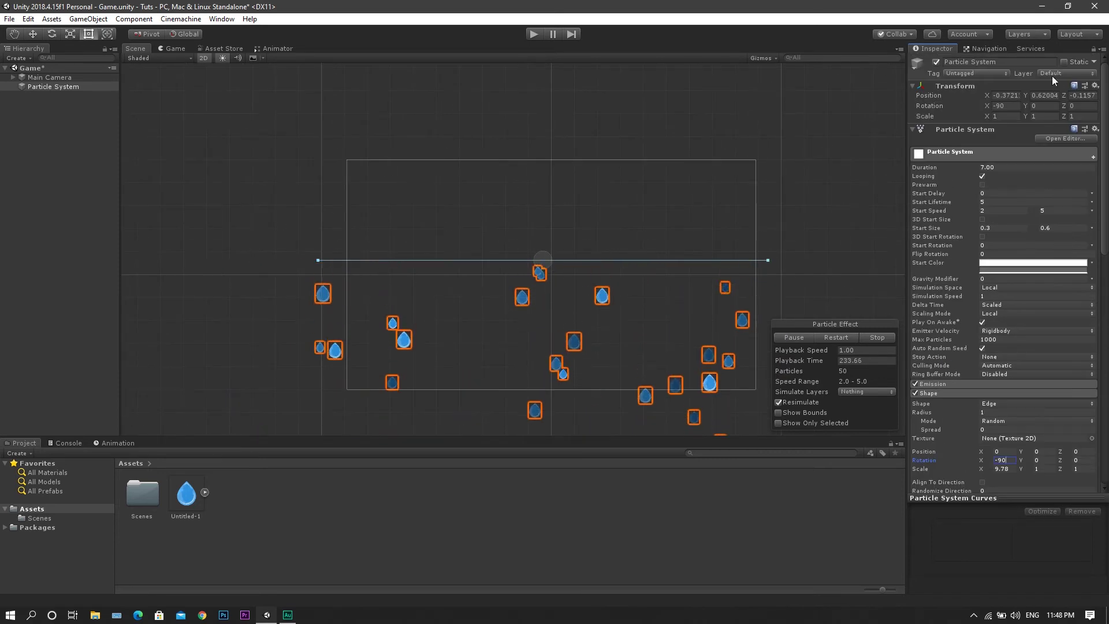
{"action": "left_click_drag", "start_coordinate": [1026, 95], "coordinate": [1106, 96]}
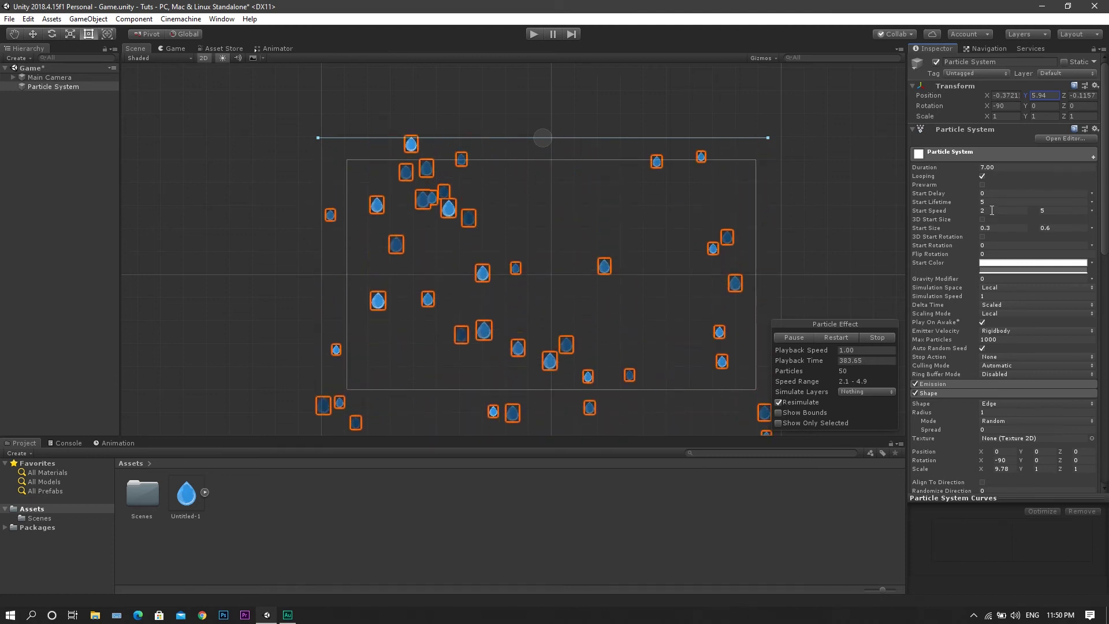
{"action": "scroll", "coordinate": [994, 215], "scroll_direction": "down", "scroll_amount": 10}
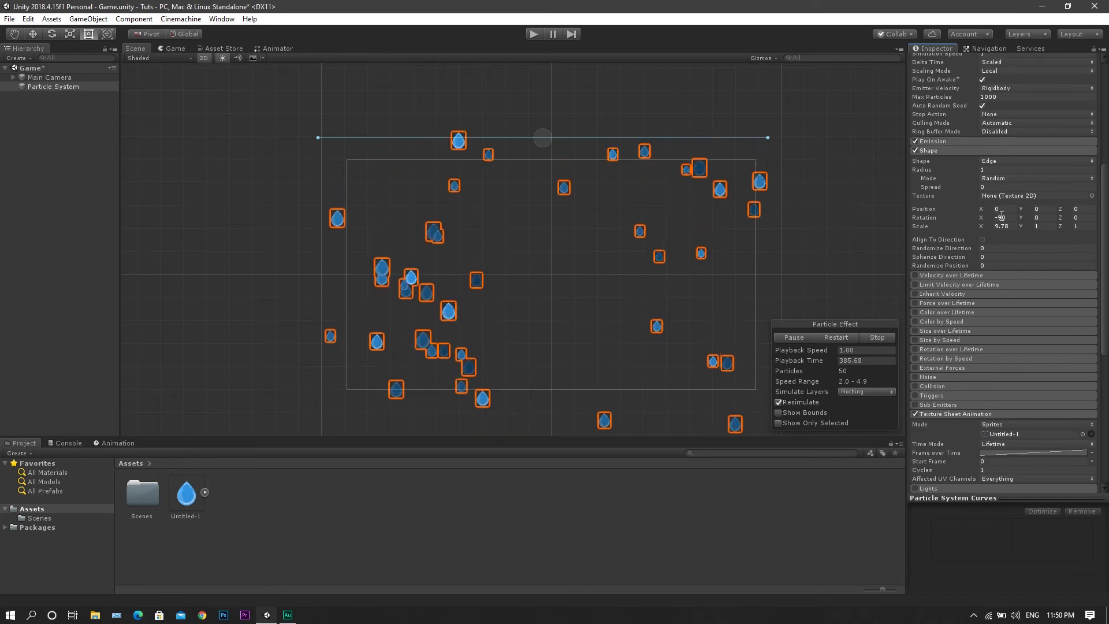
Enable the Size over Lifetime module, keeping its default rising curve
{"action": "left_click", "coordinate": [916, 330]}
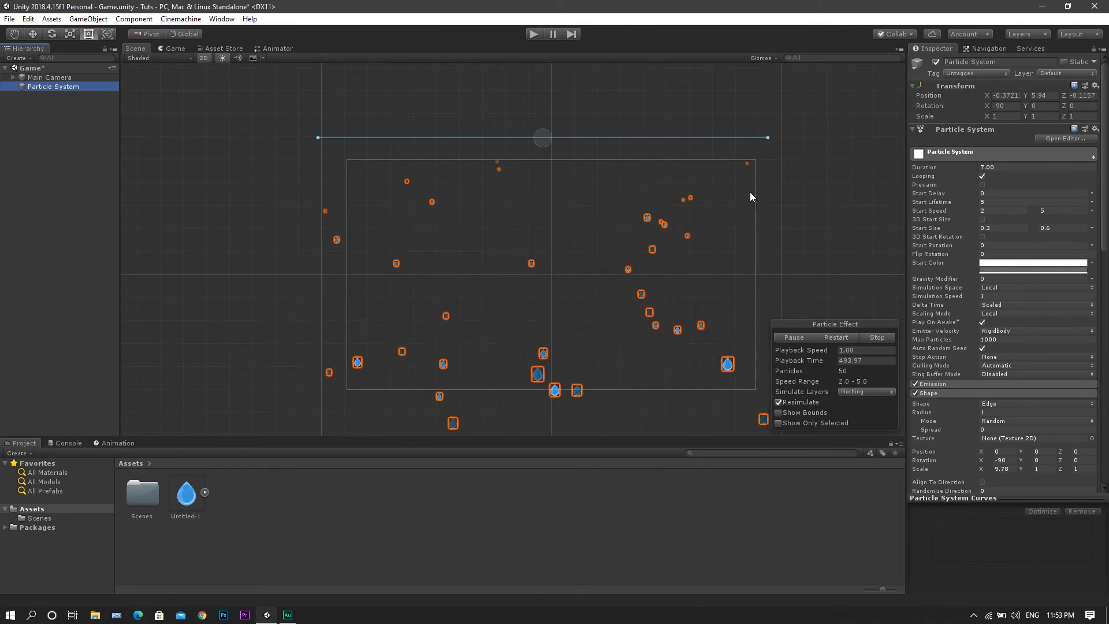
{"action": "right_click", "coordinate": [39, 187]}
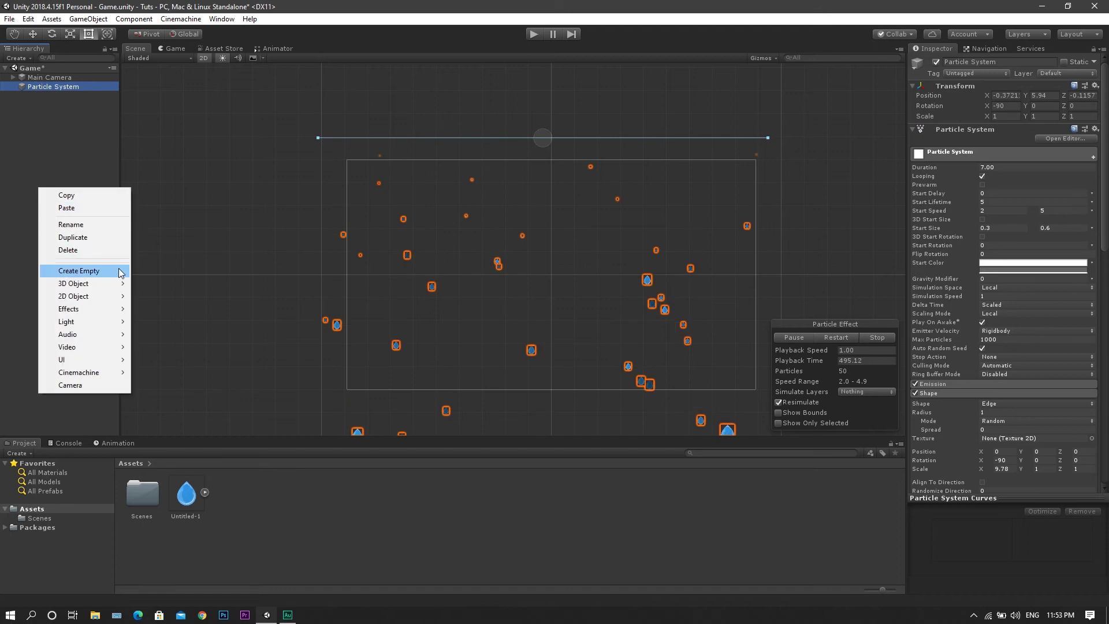
Create an empty GameObject and give it a Box Collider 2D
{"action": "left_click", "coordinate": [120, 272]}
{"action": "left_click", "coordinate": [988, 137]}
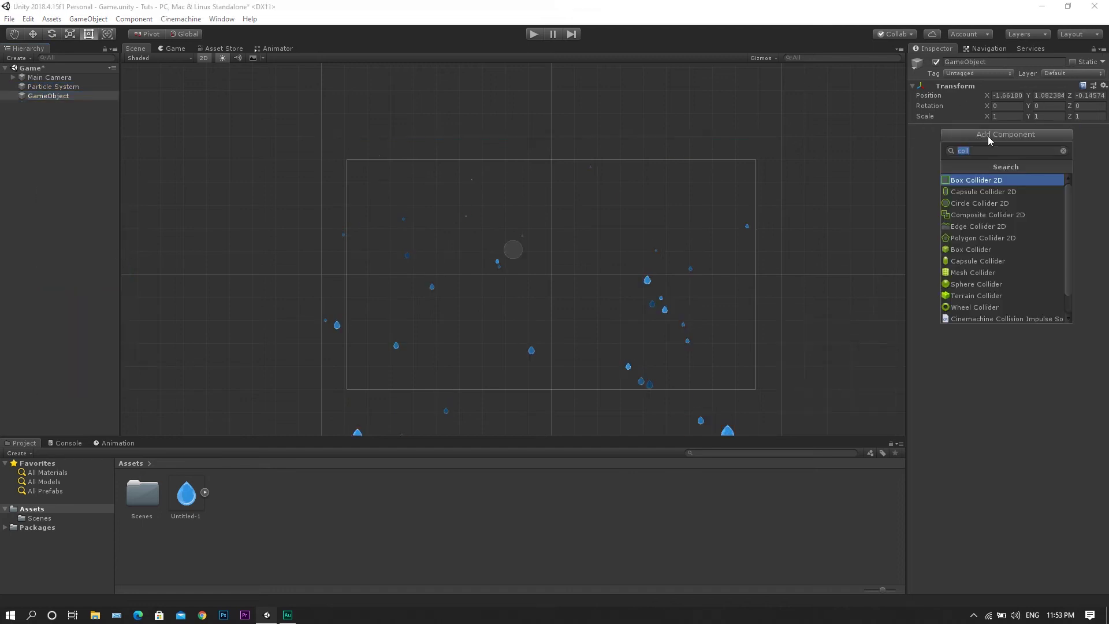
{"action": "left_click", "coordinate": [999, 181]}
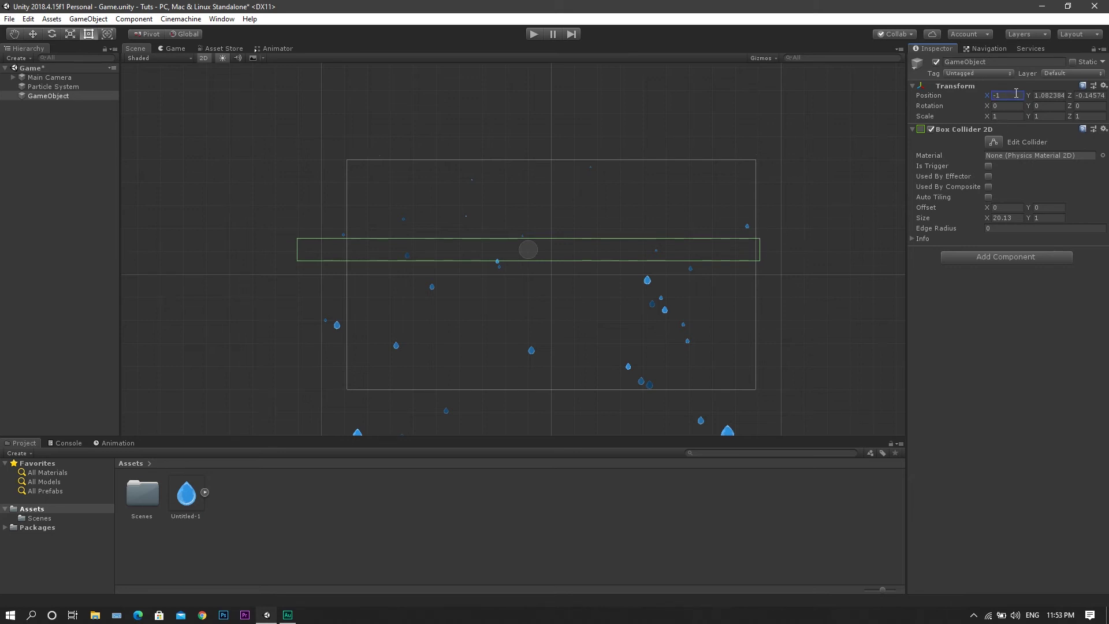
Position the ground collider at X 0, Y -4.99 and enter play mode
{"action": "type", "text": "0"}
{"action": "key", "text": "Return"}
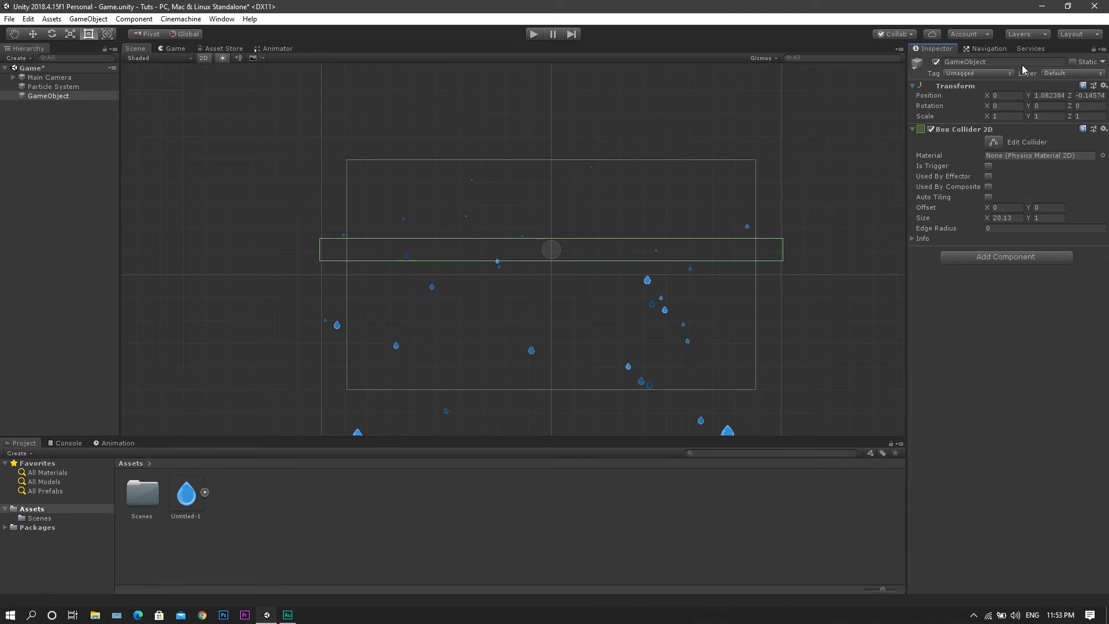
{"action": "left_click_drag", "start_coordinate": [1028, 95], "coordinate": [907, 109]}
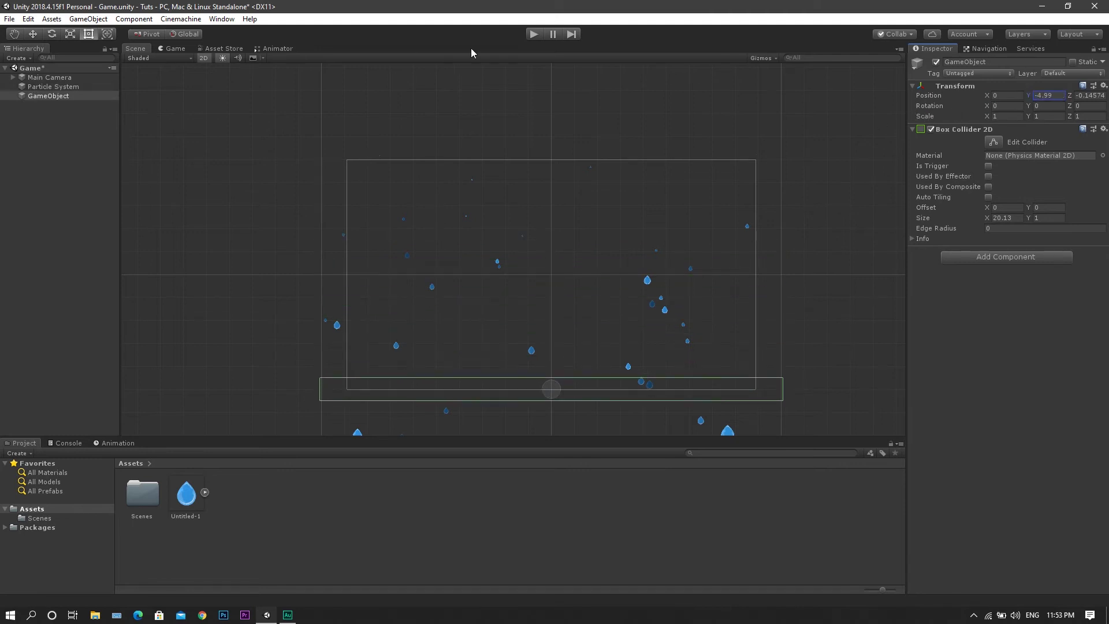
{"action": "left_click", "coordinate": [533, 35]}
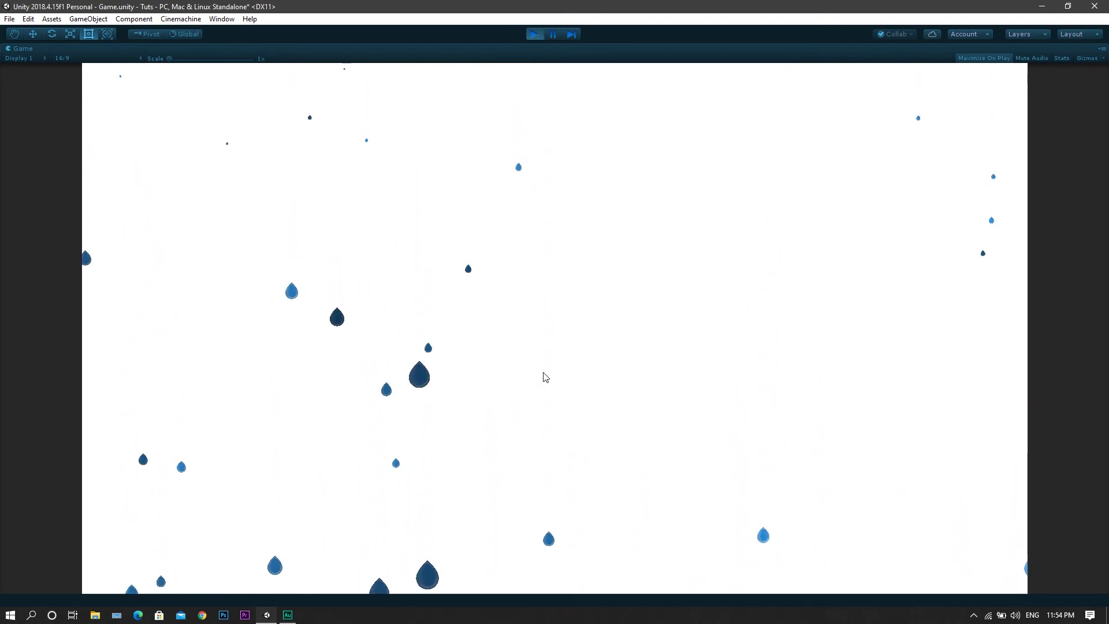
Stop the test run to return to editing the scene
{"action": "left_click", "coordinate": [535, 34]}
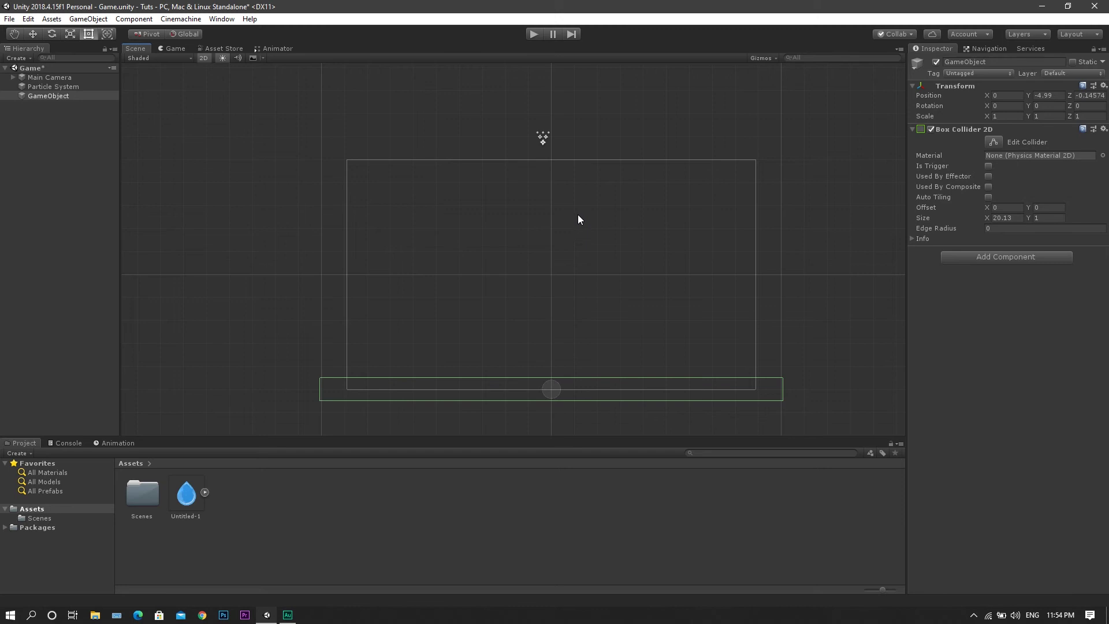
Enable the Particle System's Collision module with World type and 2D mode
{"action": "left_click", "coordinate": [74, 87]}
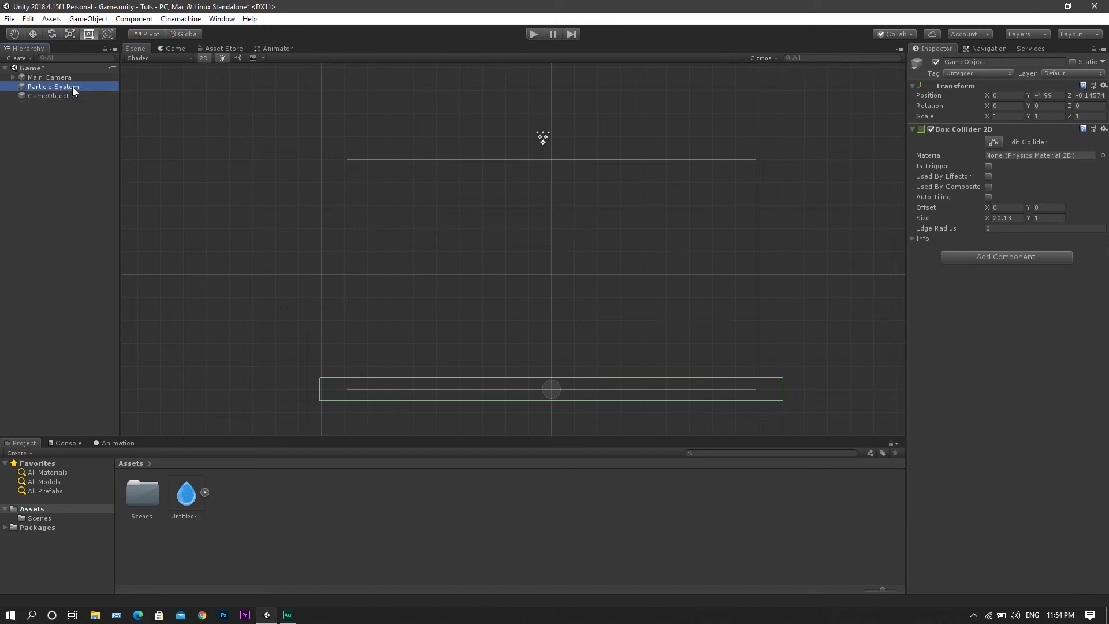
{"action": "scroll", "coordinate": [1034, 288], "scroll_direction": "down", "scroll_amount": 9}
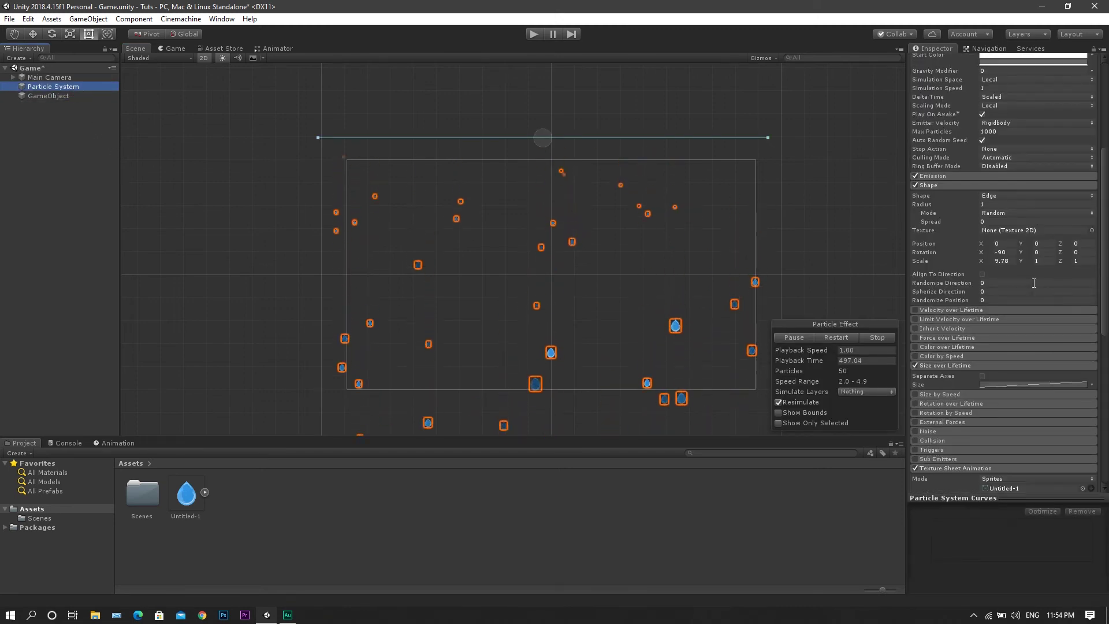
{"action": "left_click", "coordinate": [938, 373]}
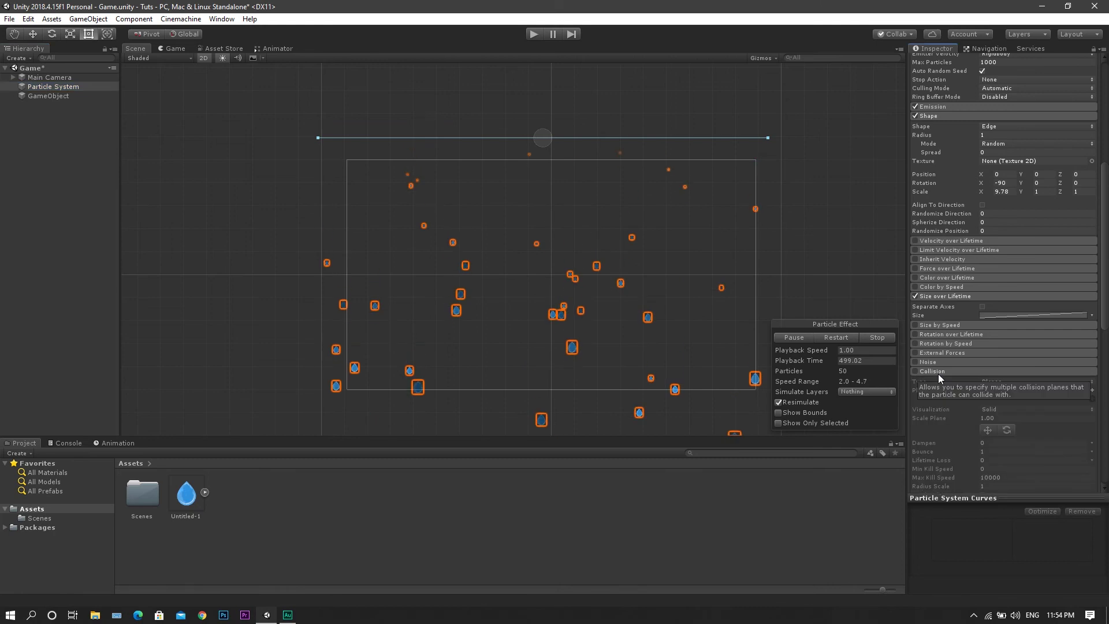
{"action": "left_click", "coordinate": [914, 371]}
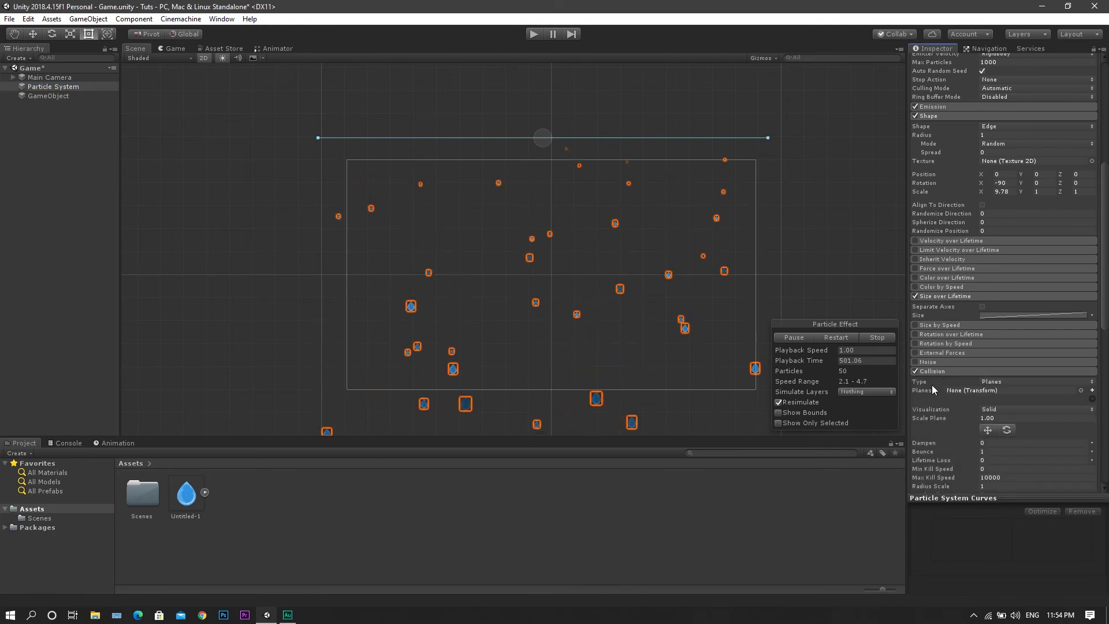
{"action": "left_click", "coordinate": [1034, 382]}
{"action": "left_click", "coordinate": [1020, 402]}
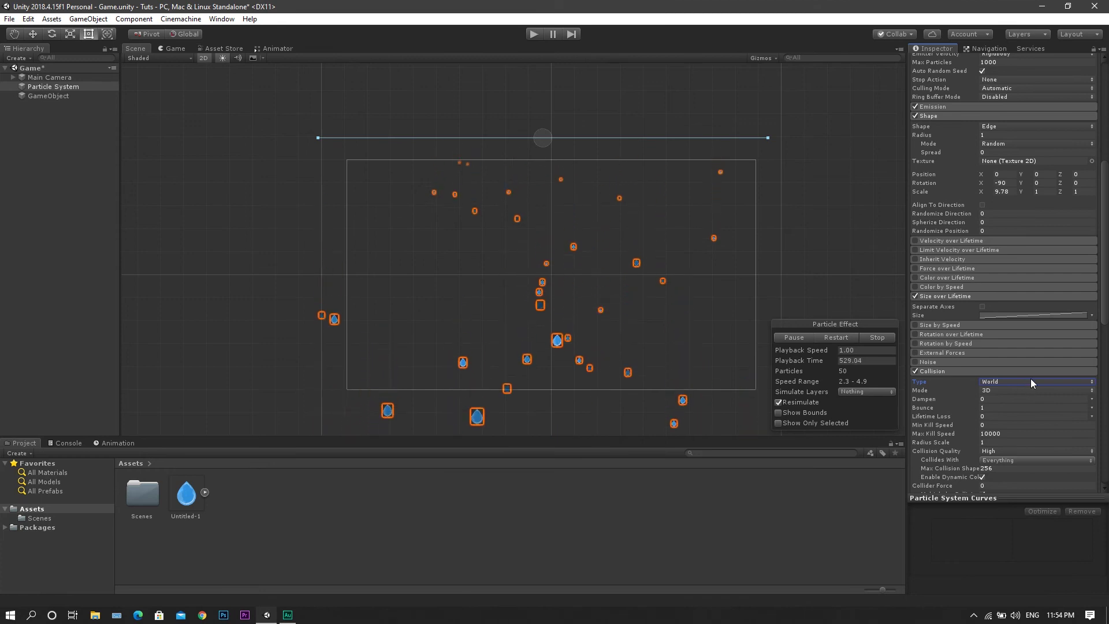
{"action": "left_click", "coordinate": [1020, 390]}
{"action": "left_click", "coordinate": [1023, 412]}
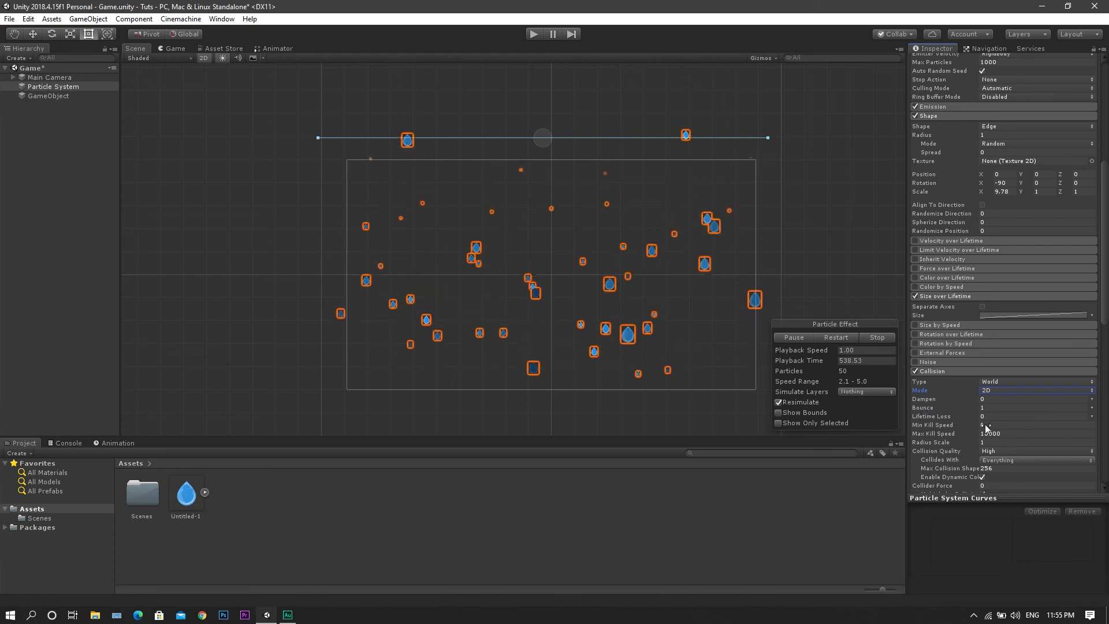
{"action": "left_click", "coordinate": [950, 406]}
Enter 0.02 as the collision Bounce so drops barely bounce off the ground
{"action": "type", "text": "0.02"}
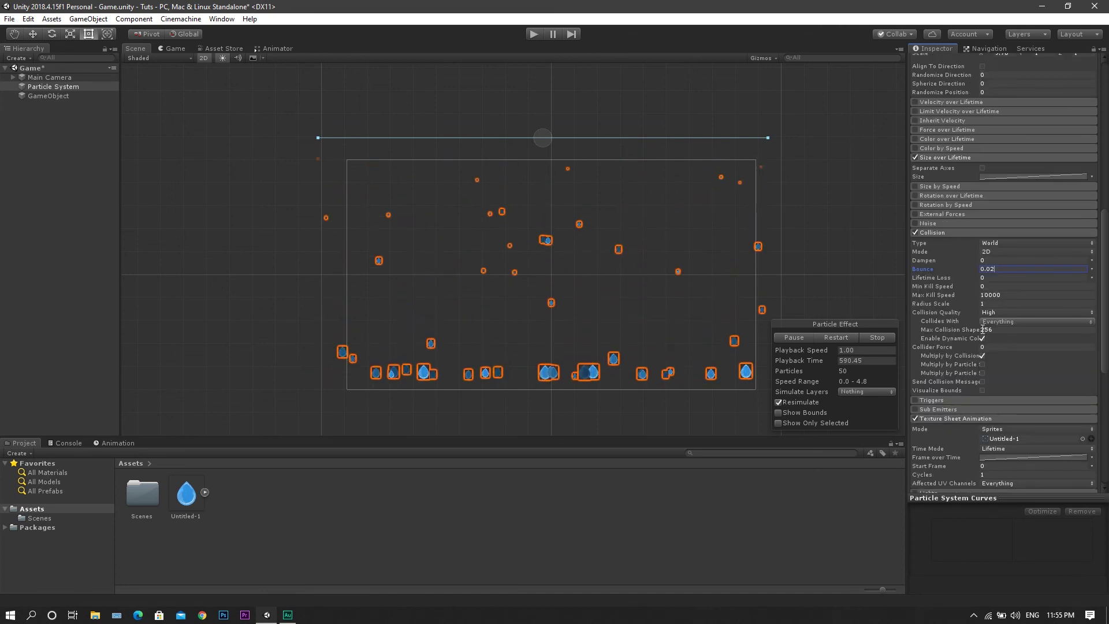
{"action": "scroll", "coordinate": [1055, 283], "scroll_direction": "down", "scroll_amount": 3}
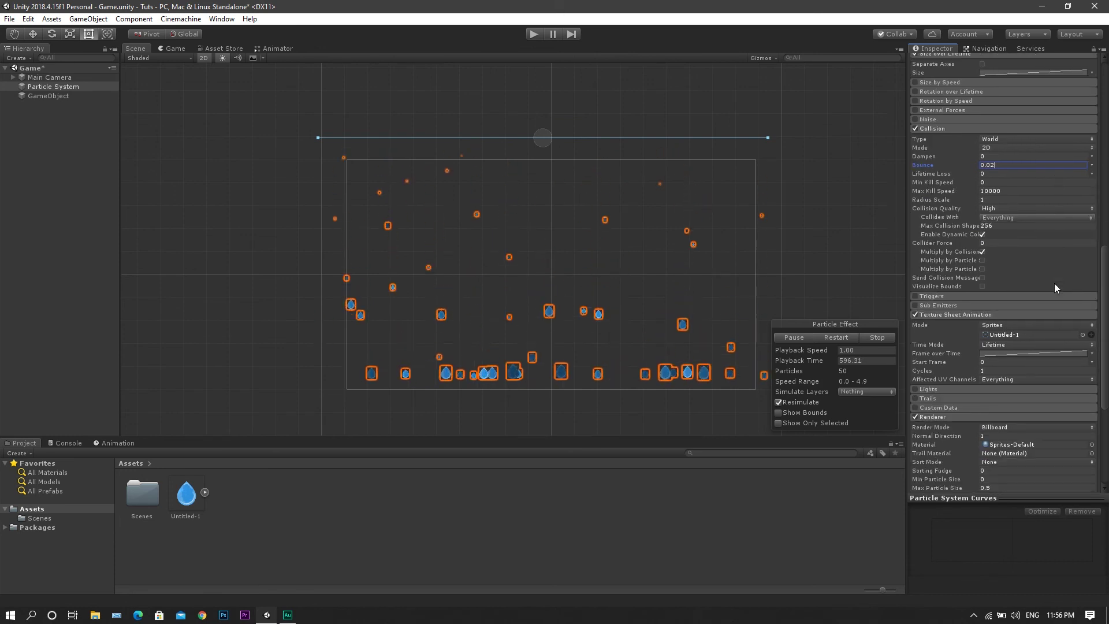
{"action": "scroll", "coordinate": [1055, 283], "scroll_direction": "up", "scroll_amount": 15}
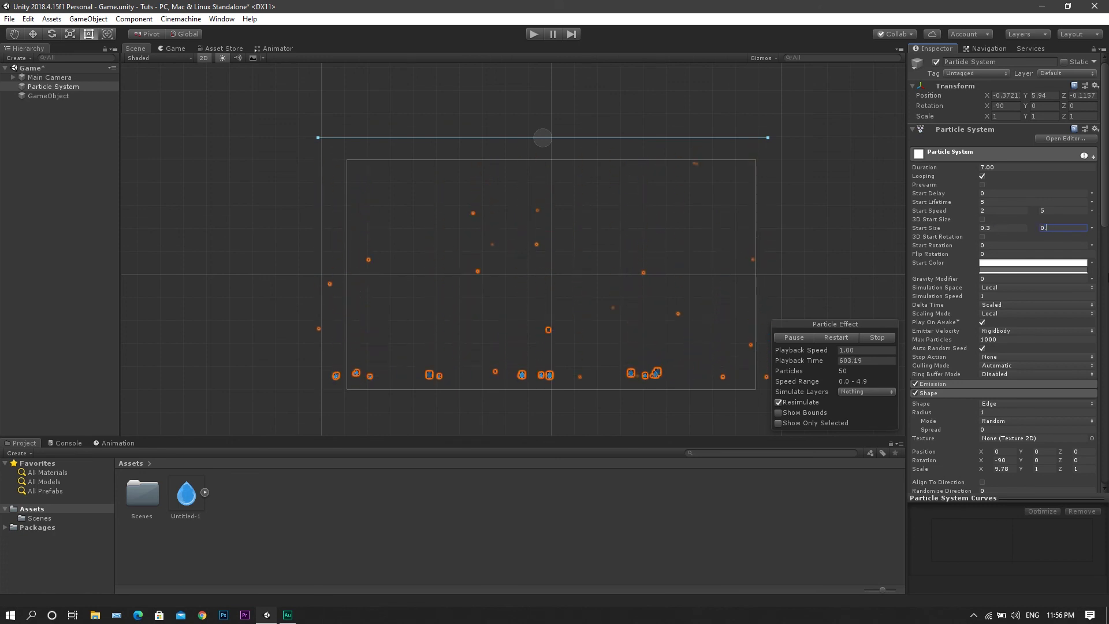
Set the maximum Start Size to 0.4 and the Duration to 4 seconds
{"action": "double_click", "coordinate": [1068, 228]}
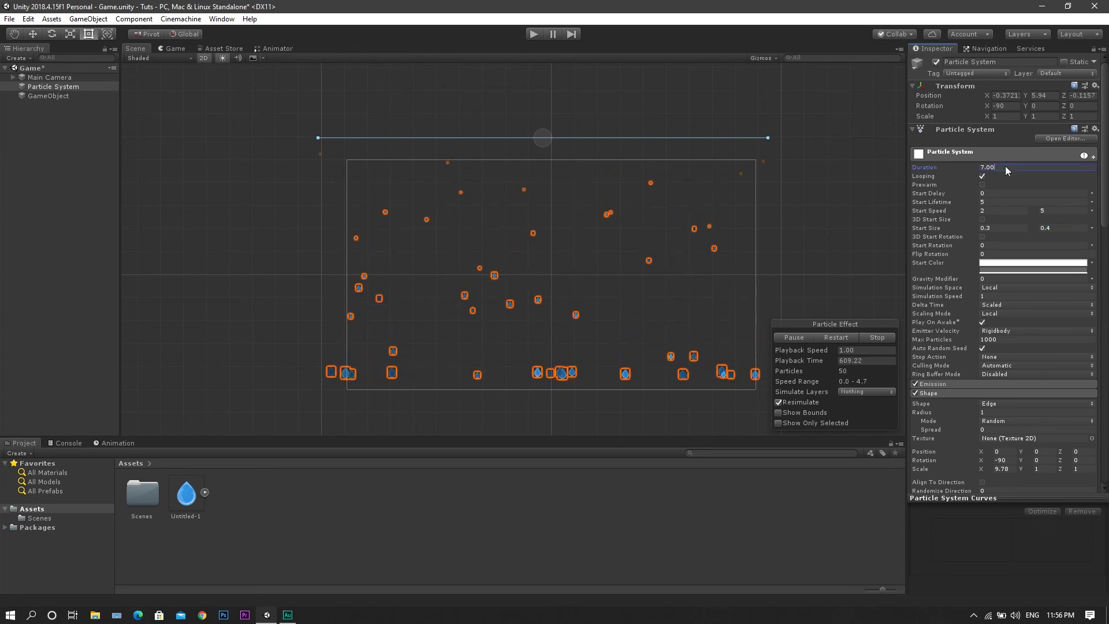
{"action": "left_click", "coordinate": [916, 167]}
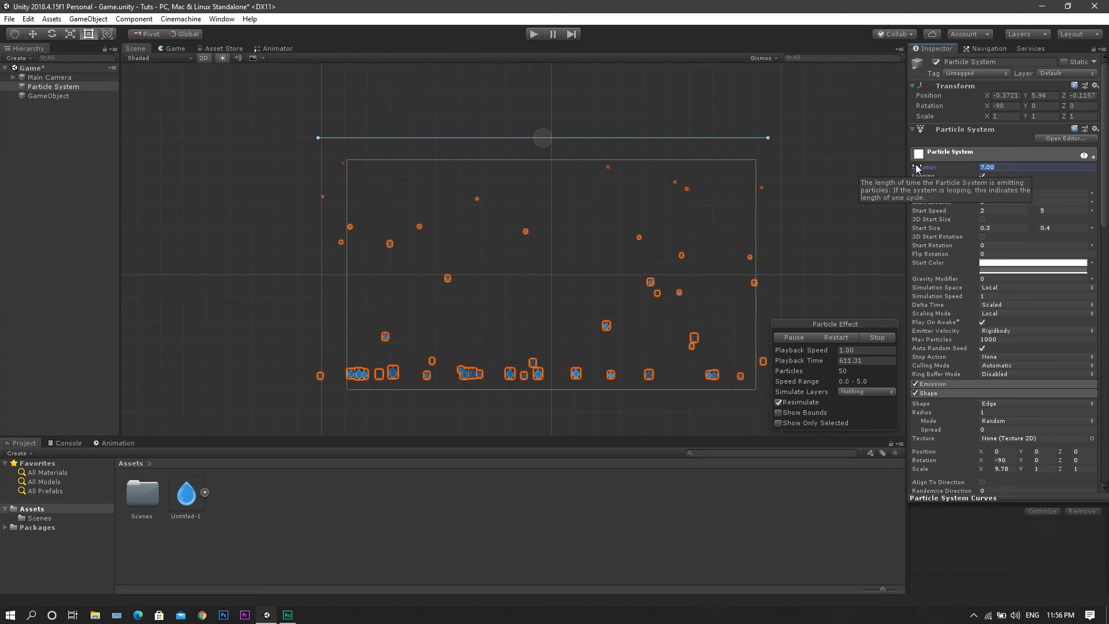
{"action": "type", "text": "4"}
{"action": "key", "text": "Return"}
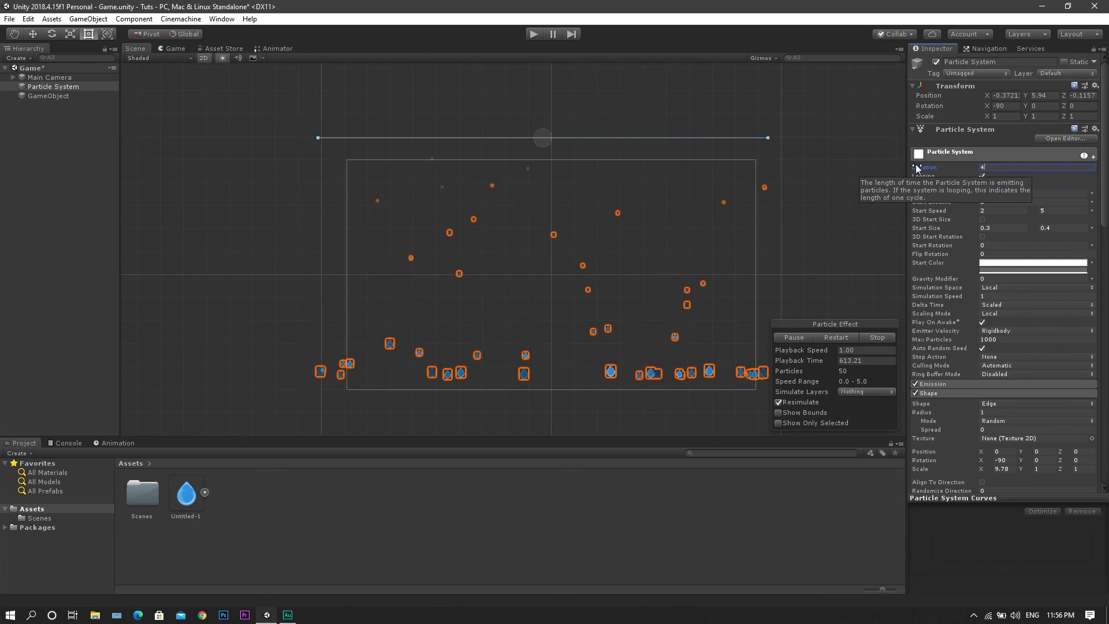
{"action": "left_click", "coordinate": [835, 234]}
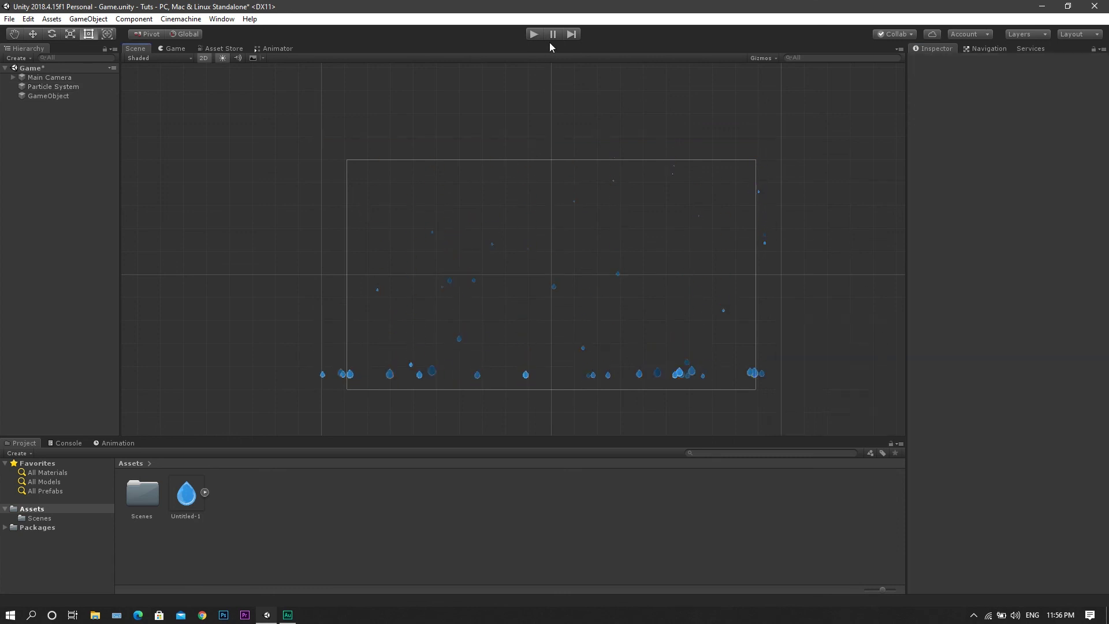
Run the scene to preview smaller raindrops falling and settling on the ground
{"action": "left_click", "coordinate": [533, 35]}
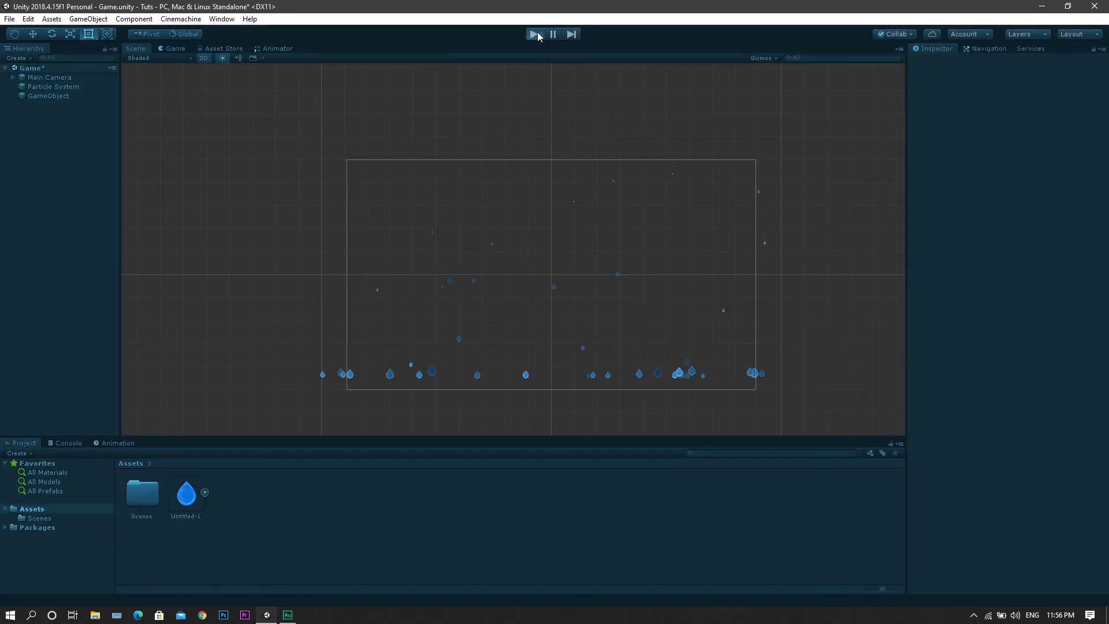